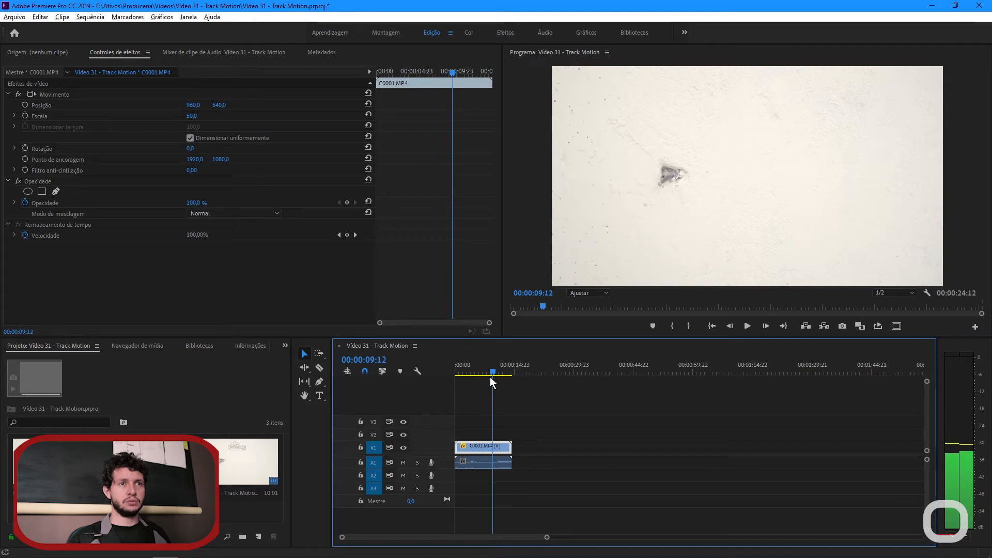
Step: Step frame by frame through the C0001.MP4 clip from 00:00:09:12 to examine how the wall shot moves
key(Right)
key(Right)
key(Right)
key(Right)
key(Right)
key(Right)
key(Right)
key(Right)
key(Right)
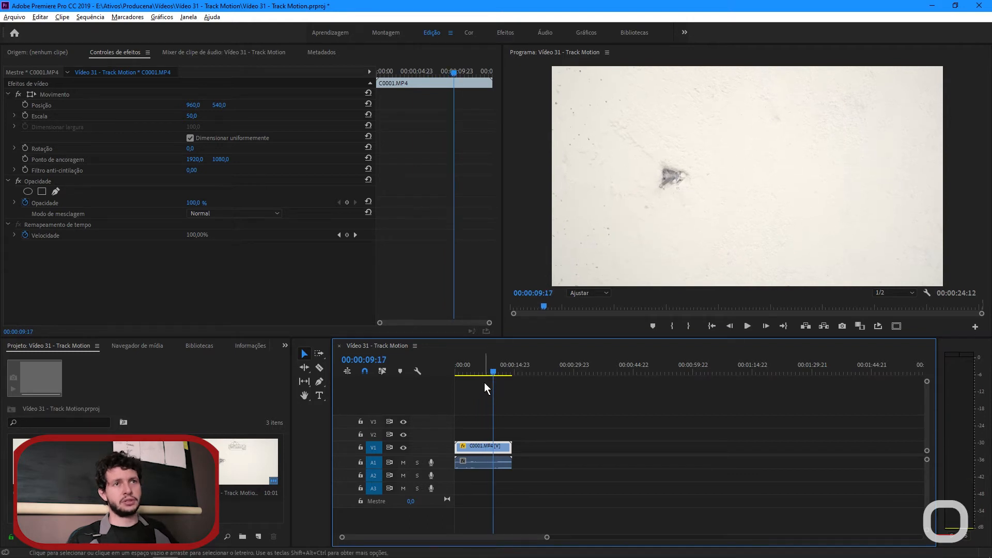
key(Left)
key(Right)
Step: Trim the end of the C0001.MP4 clip and its audio in the timeline to a length of about 10 seconds
click(564, 444)
drag(518, 443, 495, 443)
drag(506, 370, 477, 377)
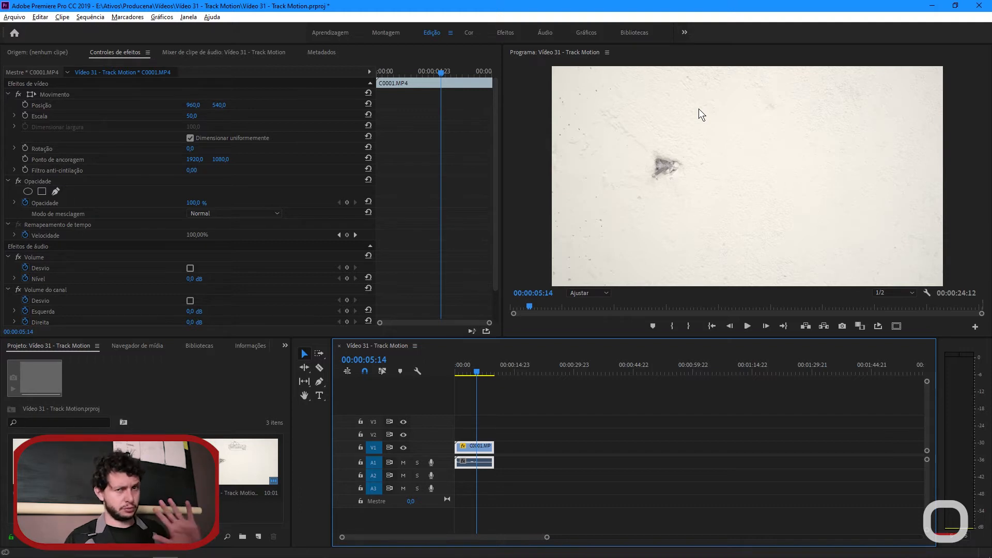
Step: Replace only the video part of the C0001.MP4 clip with a linked After Effects composition
click(474, 374)
mouse_move(475, 375)
mouse_down()
mouse_move(458, 376)
mouse_move(474, 374)
mouse_up()
click(491, 427)
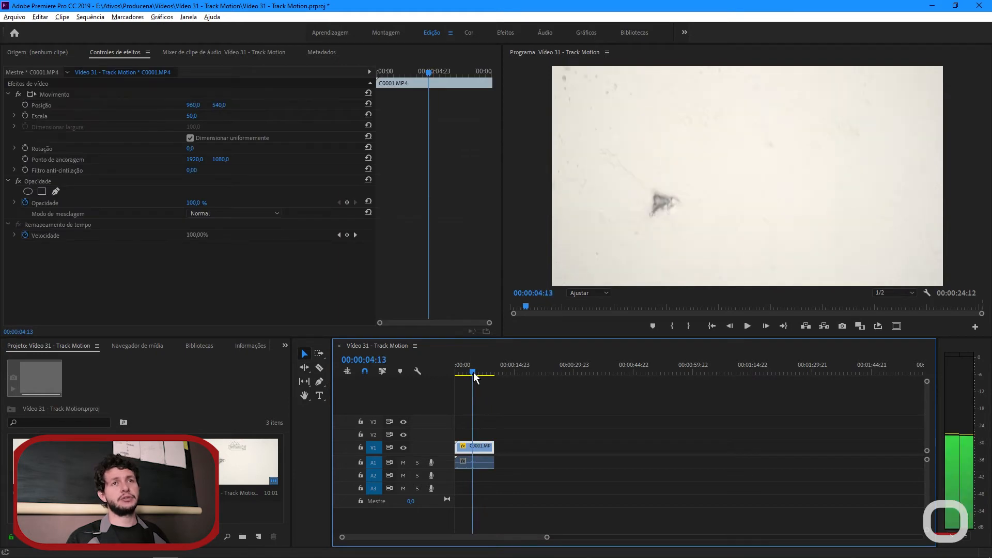
right_click(473, 447)
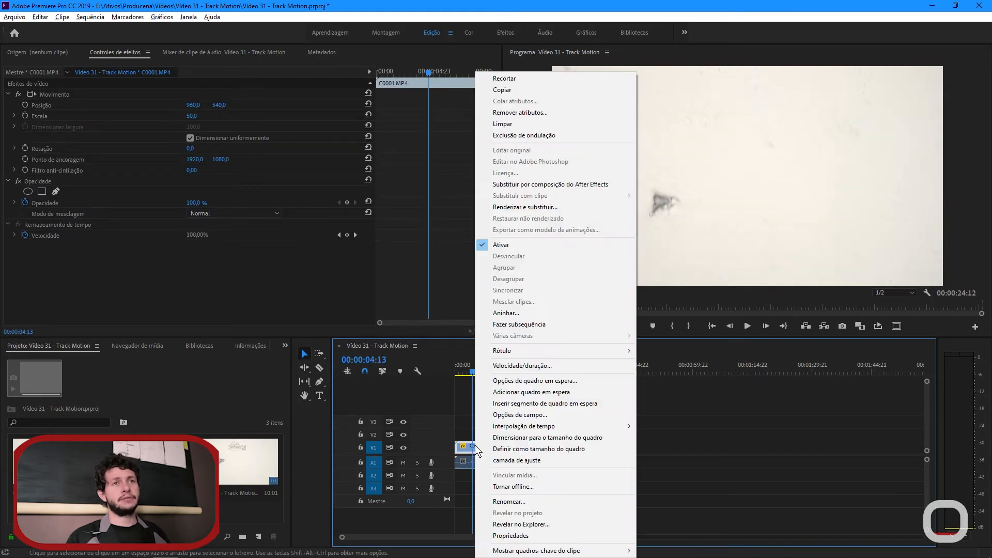
click(532, 185)
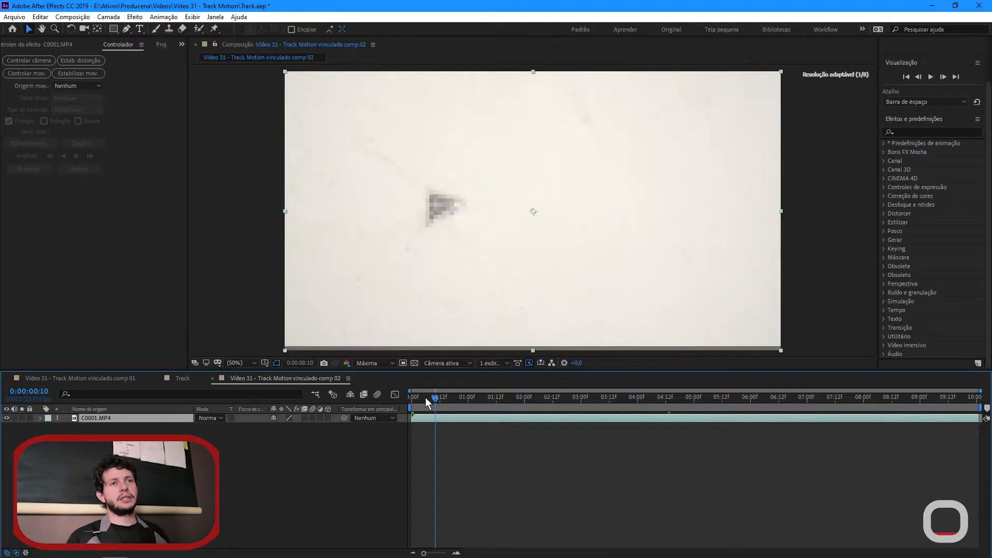
Step: In After Effects, return to the first frame of the linked composition and create a motion tracker on the C0001.MP4 layer
drag(426, 398, 393, 401)
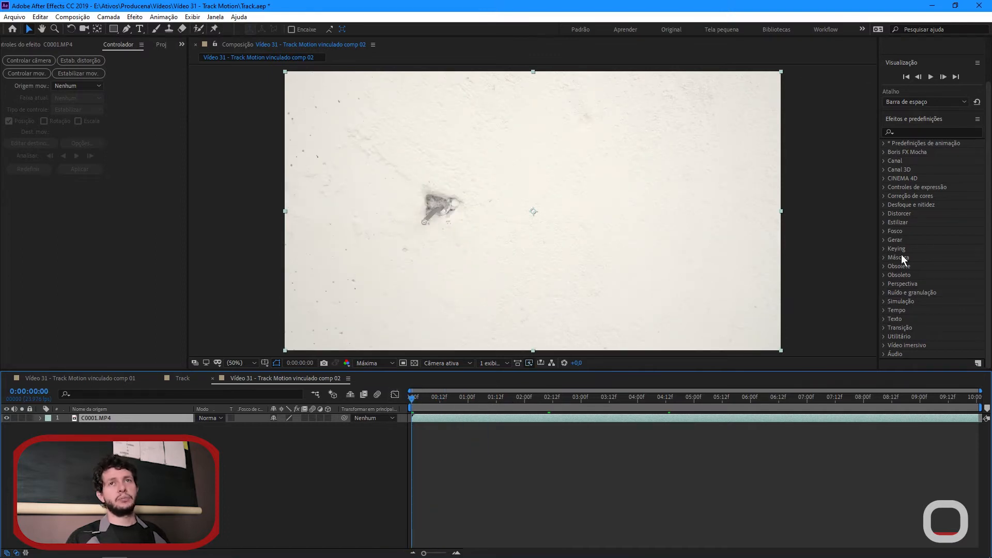
click(215, 17)
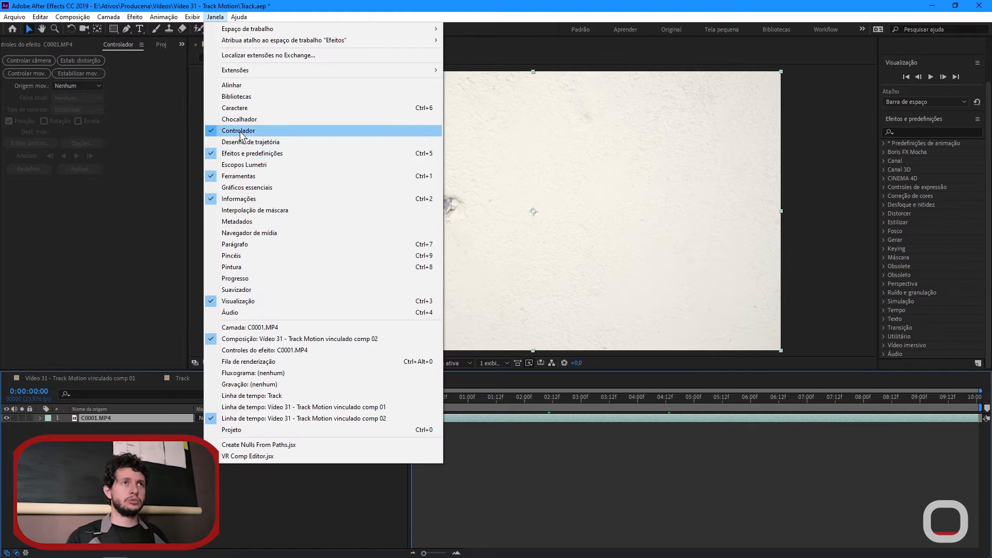
click(252, 133)
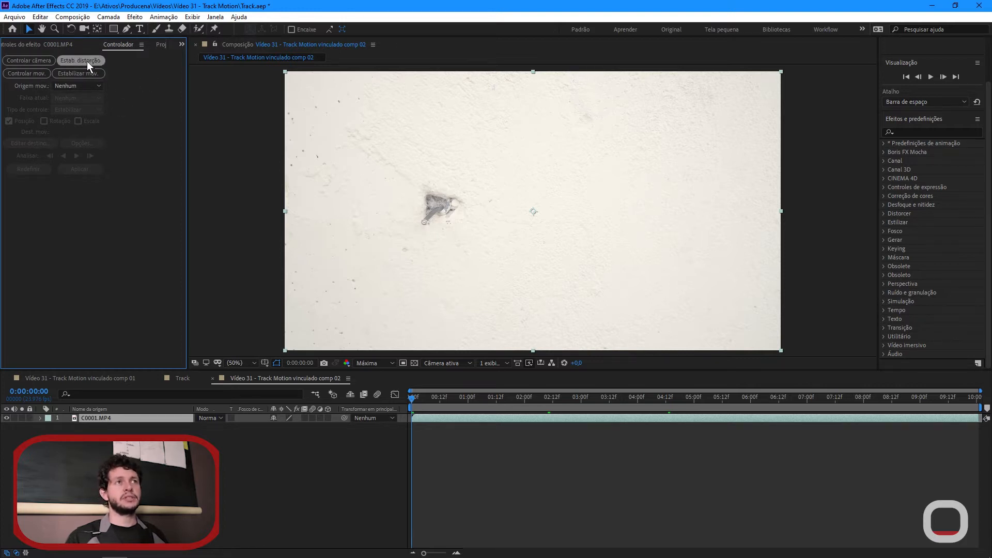
click(19, 73)
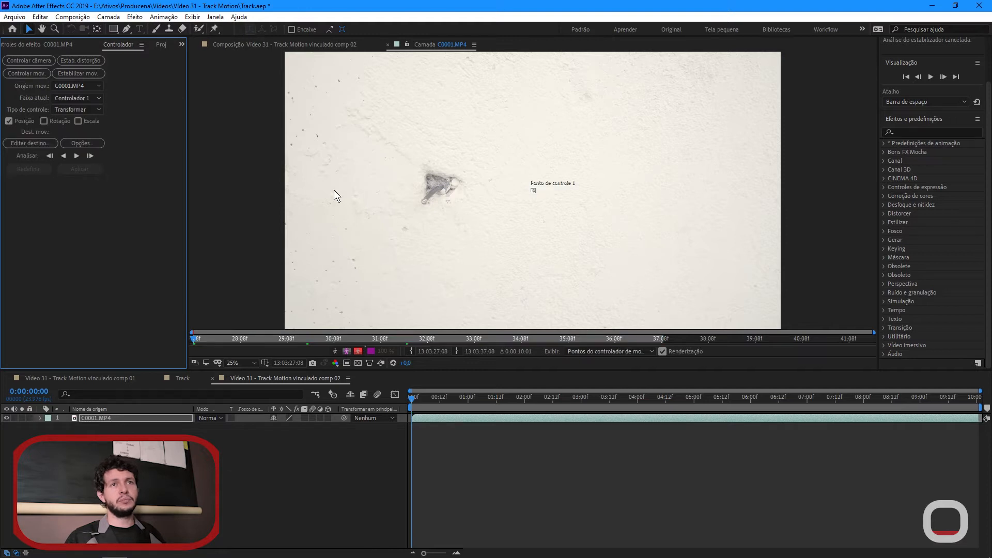
Step: Move track point 1 from the centre of the footage to the speckled wall area left of the hole
scroll(526, 202, up, 6)
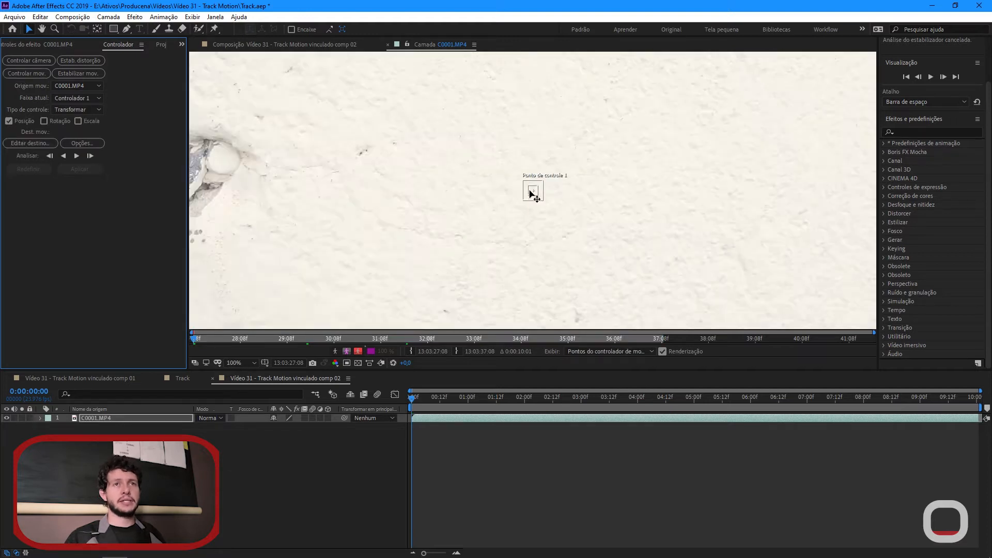
scroll(535, 195, down, 2)
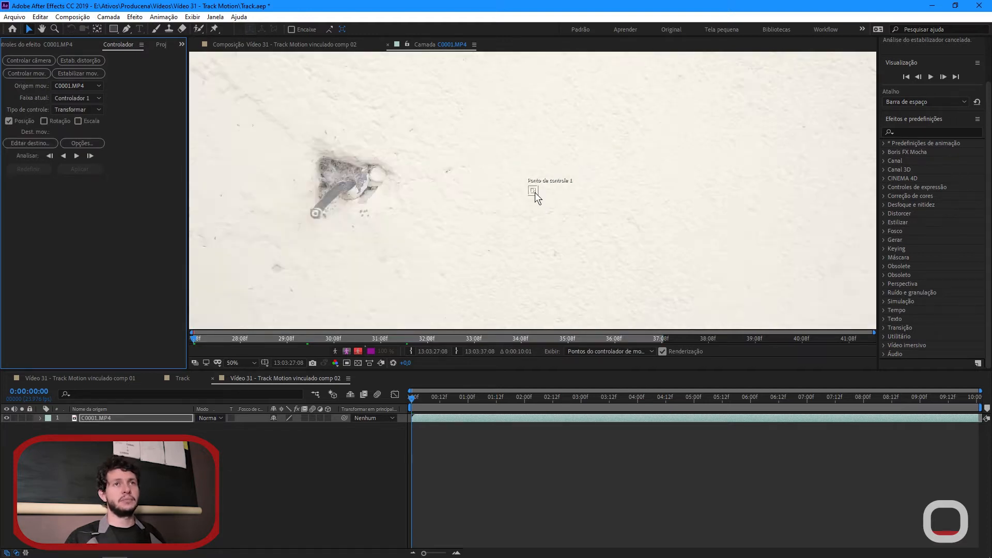
click(534, 194)
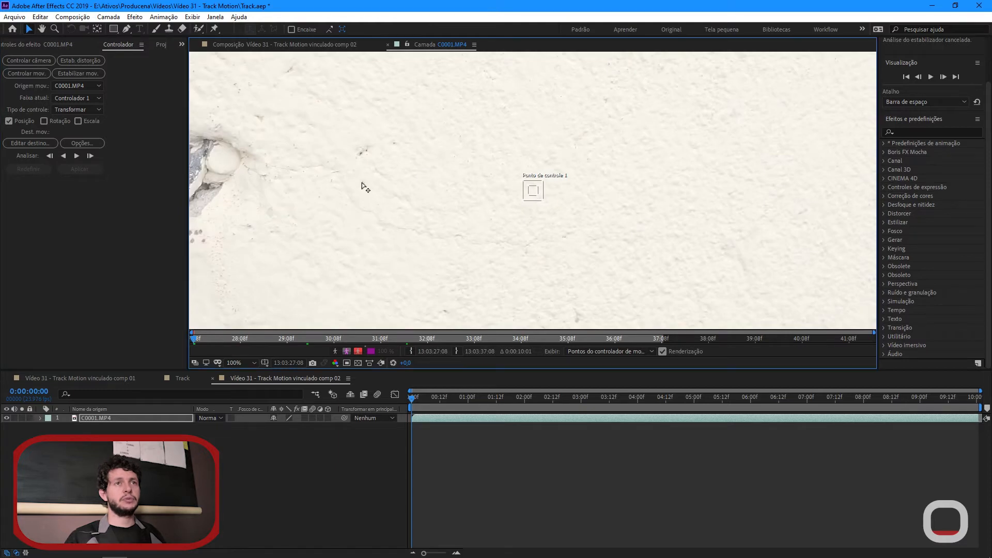
drag(534, 191, 276, 181)
drag(407, 195, 695, 211)
scroll(571, 197, down, 1)
scroll(567, 196, up, 1)
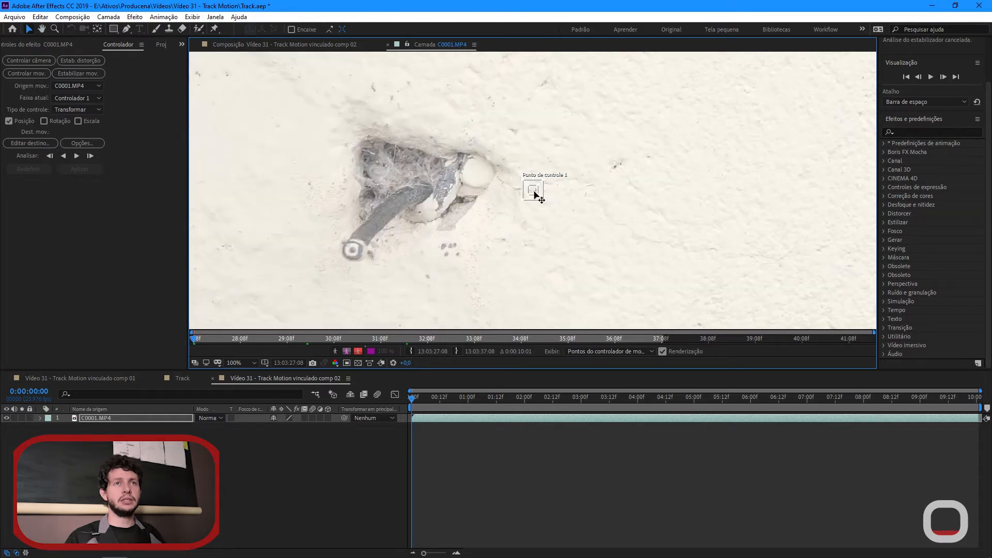
drag(534, 194, 328, 174)
scroll(447, 233, down, 2)
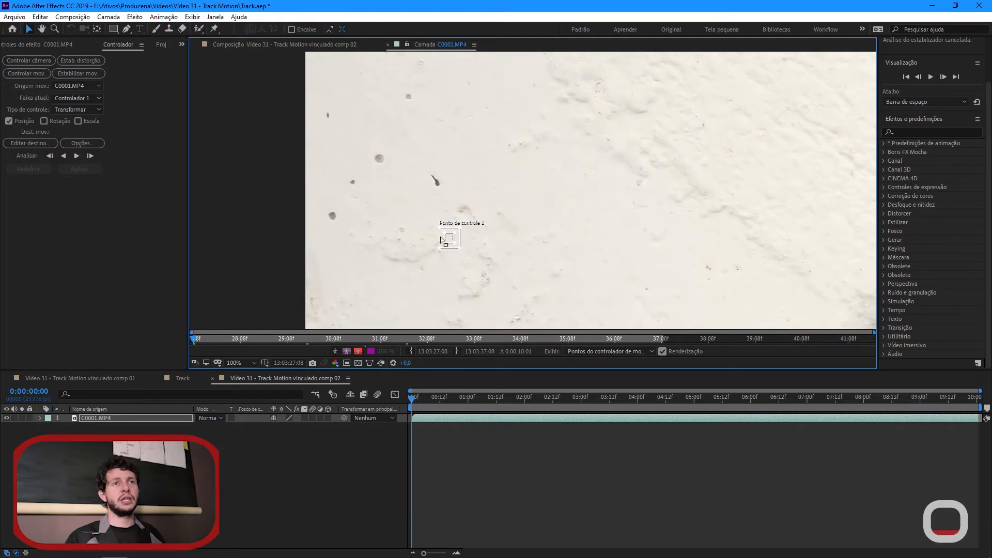
Step: Examine the hole and the dark specks on the wall around track point 1 for a suitable tracking feature
scroll(481, 240, up, 5)
scroll(533, 204, down, 4)
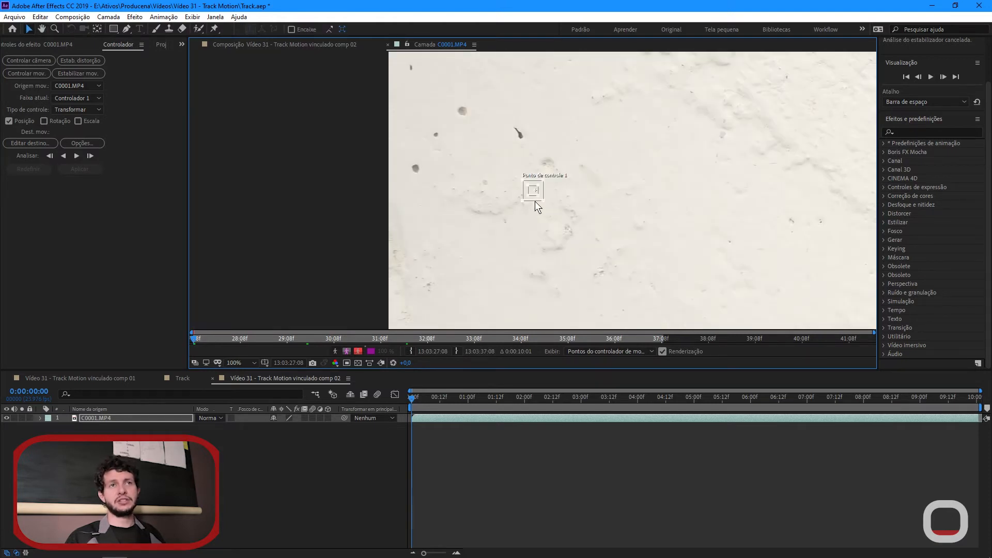
scroll(535, 202, down, 3)
scroll(620, 216, up, 2)
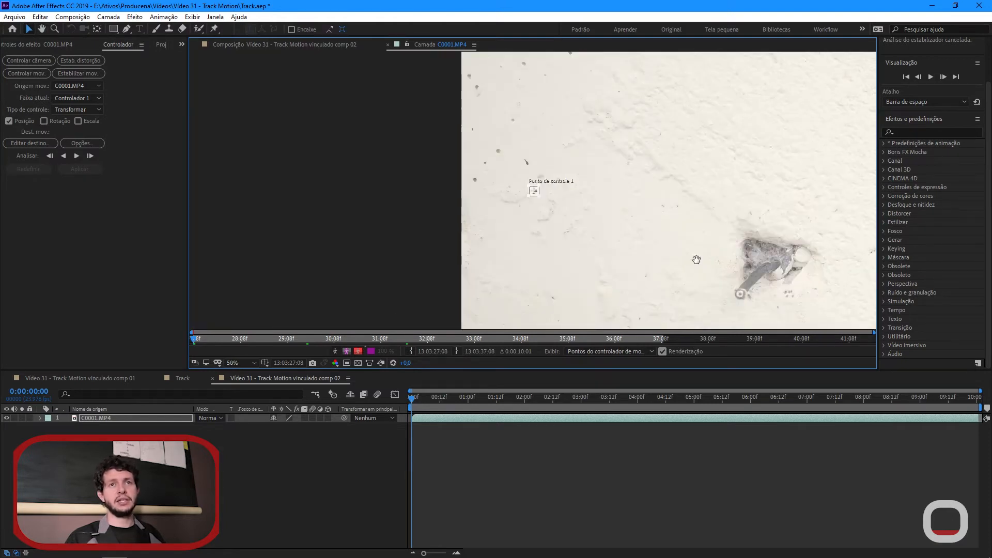
drag(737, 236, 473, 152)
scroll(534, 184, down, 1)
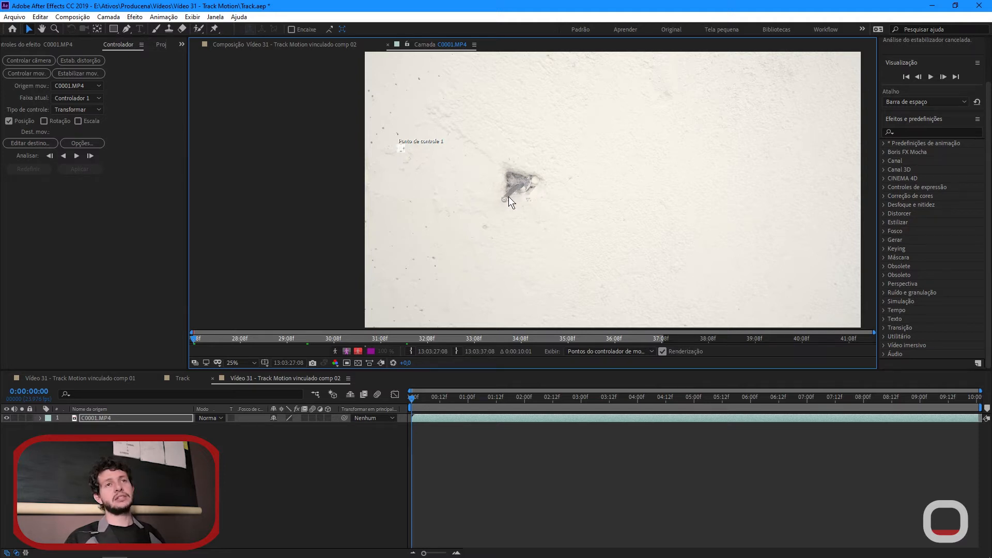
scroll(507, 184, down, 1)
scroll(519, 190, up, 1)
drag(613, 217, 481, 183)
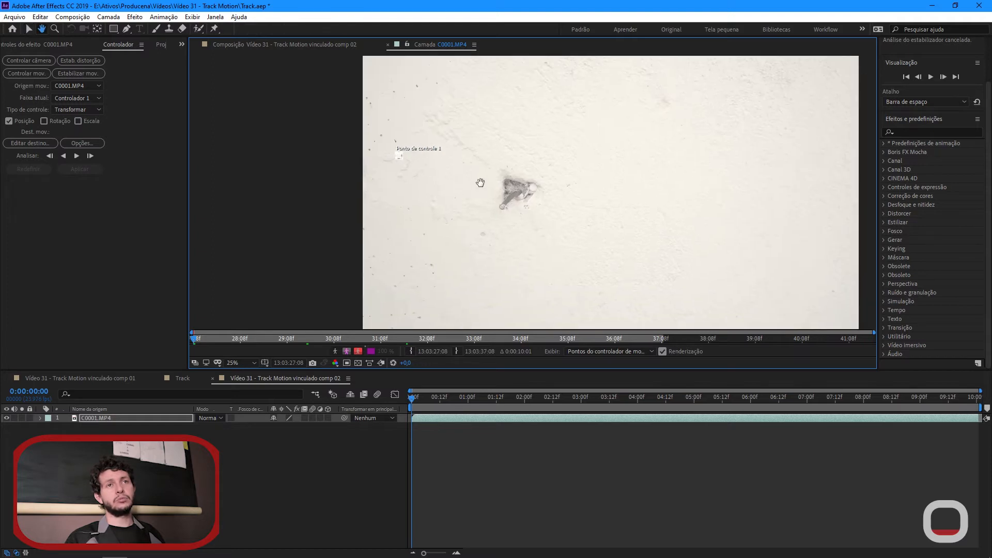
scroll(522, 200, up, 1)
drag(717, 264, 481, 190)
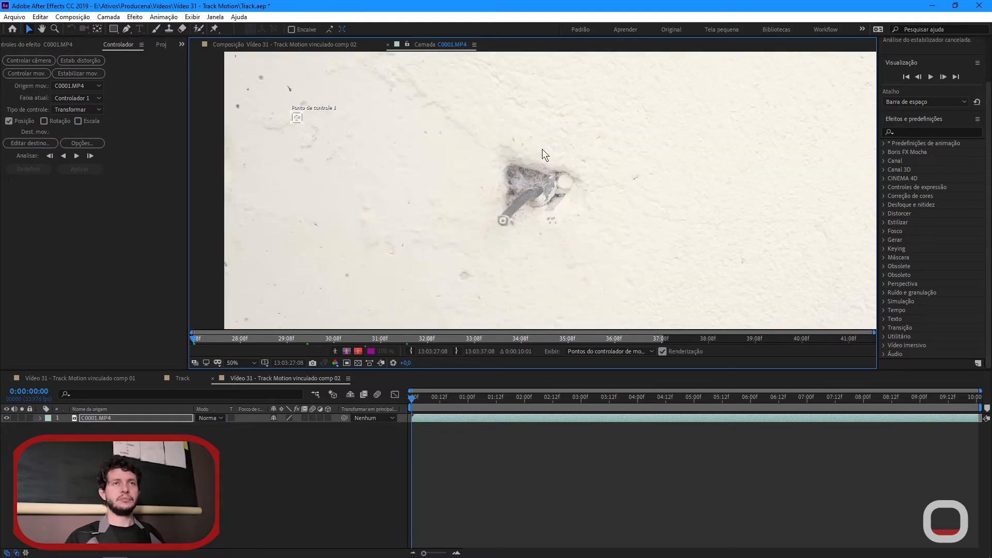
scroll(535, 198, down, 1)
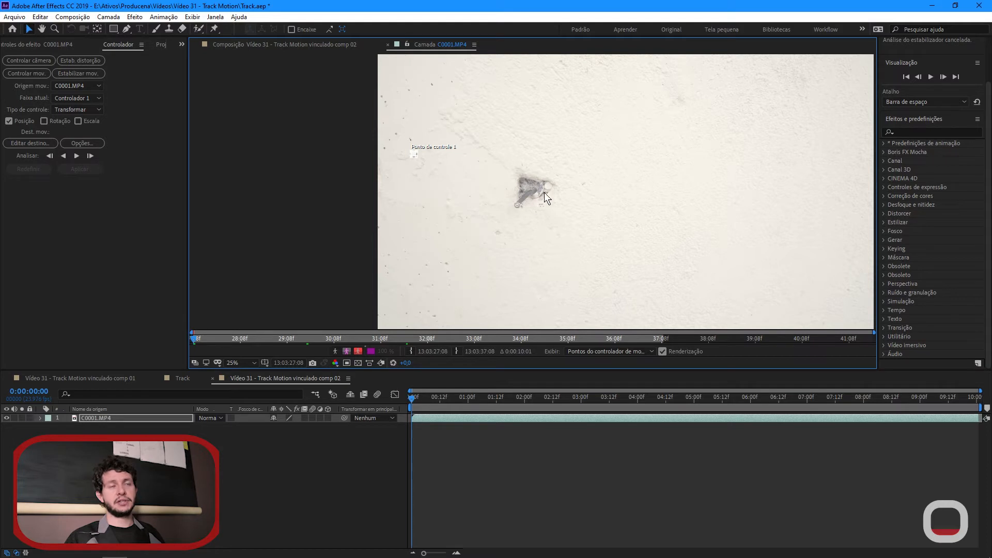
drag(523, 201, 483, 238)
scroll(367, 178, up, 2)
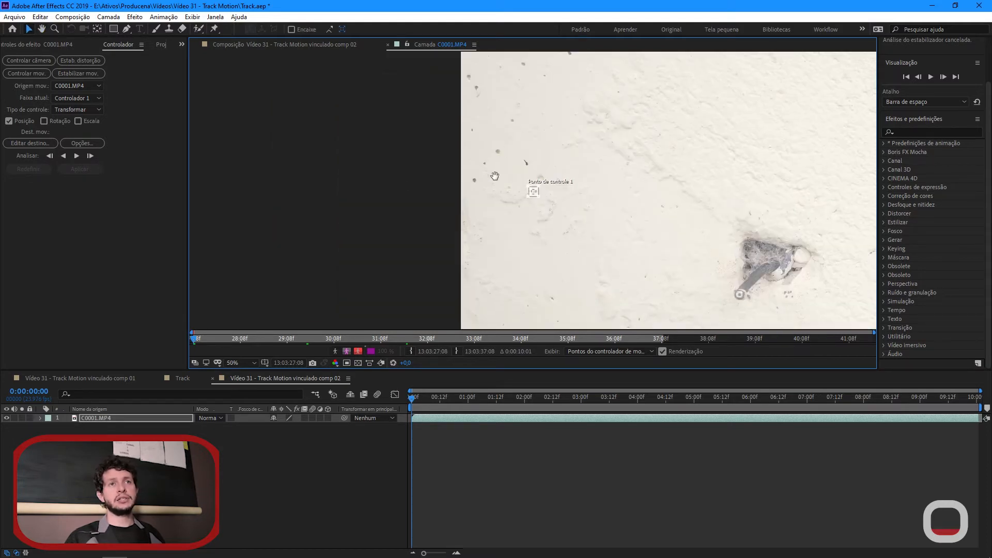
Step: Move track point 1 onto the elongated dark speck near the upper-left corner of the footage
key(period)
key(period)
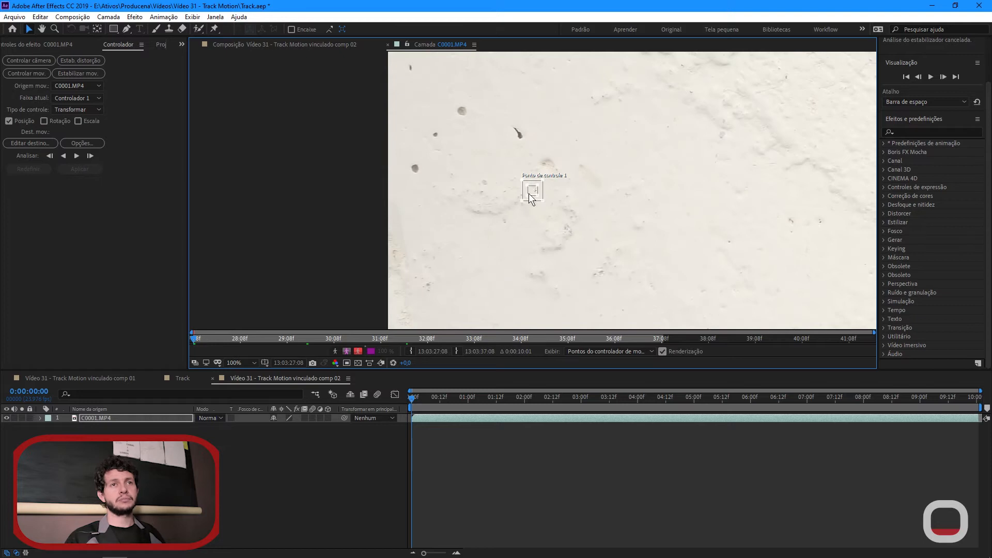
drag(534, 193, 427, 254)
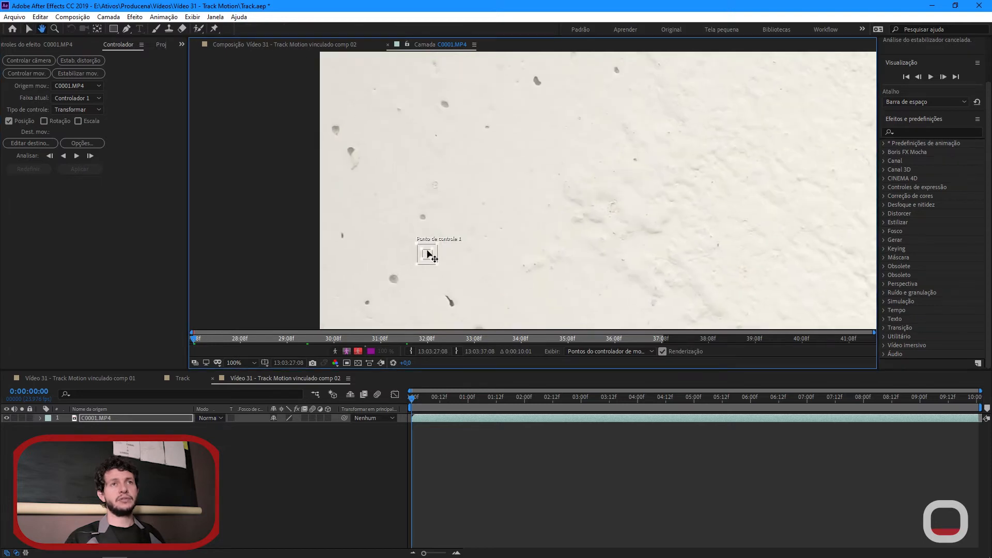
drag(458, 174, 434, 219)
scroll(434, 219, down, 1)
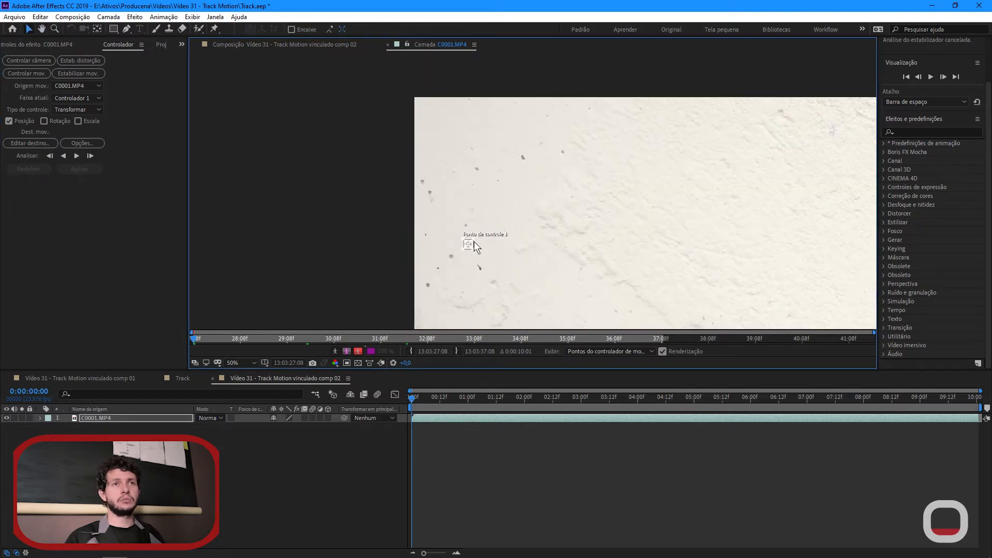
drag(467, 243, 530, 153)
scroll(534, 157, up, 4)
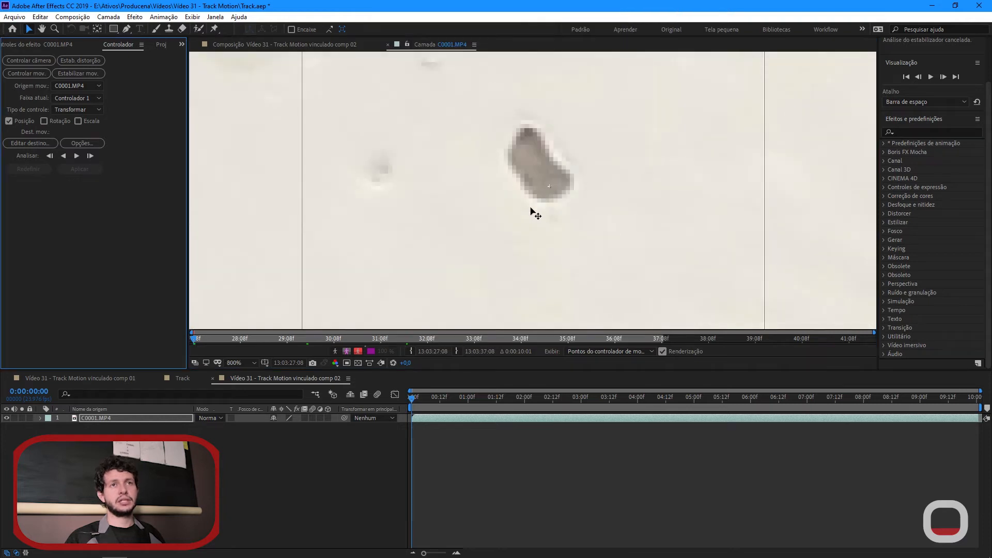
Step: Shrink the feature region of track point 1 and centre it so it tightly encloses the dark speck
scroll(528, 199, down, 5)
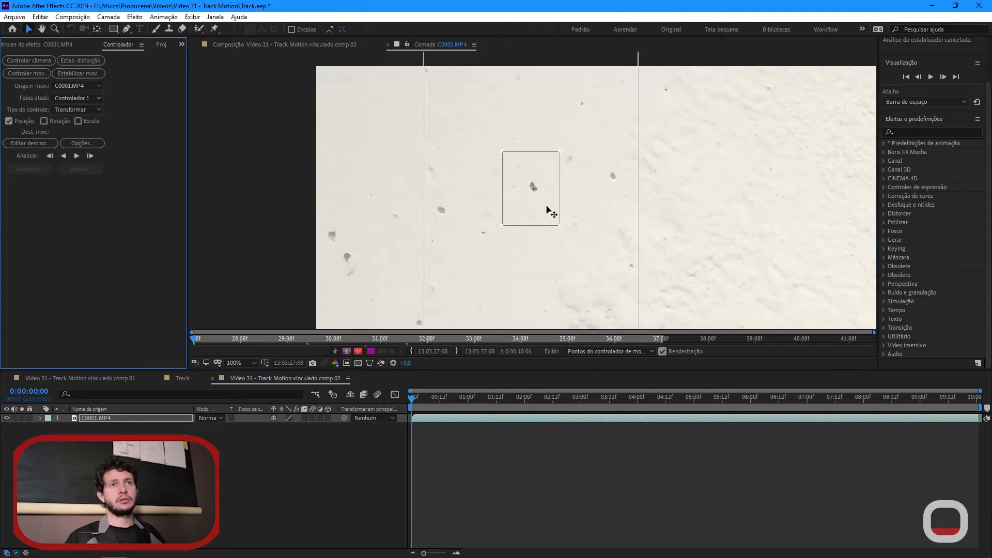
drag(560, 227, 544, 191)
scroll(531, 189, up, 3)
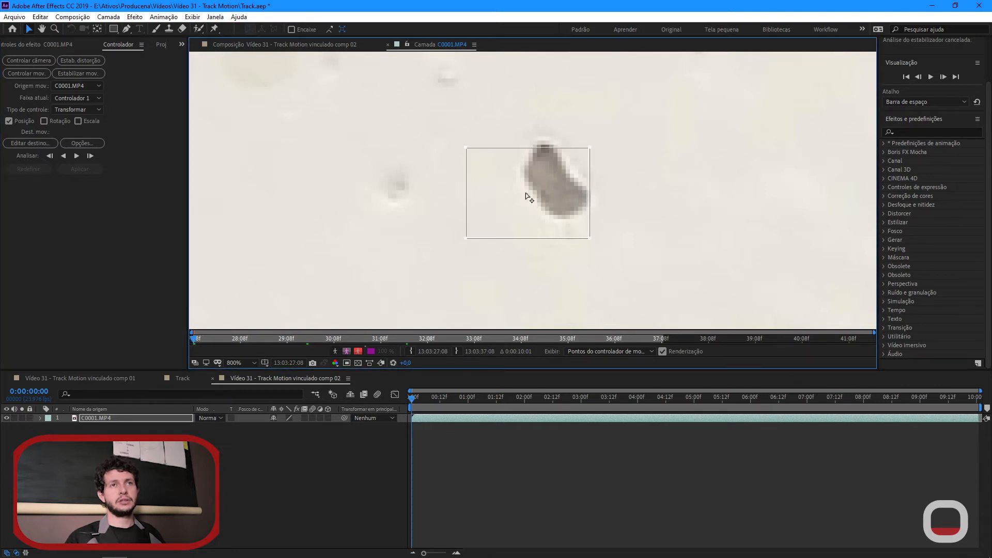
drag(535, 203, 564, 195)
drag(620, 228, 577, 211)
scroll(577, 212, down, 2)
scroll(565, 208, down, 1)
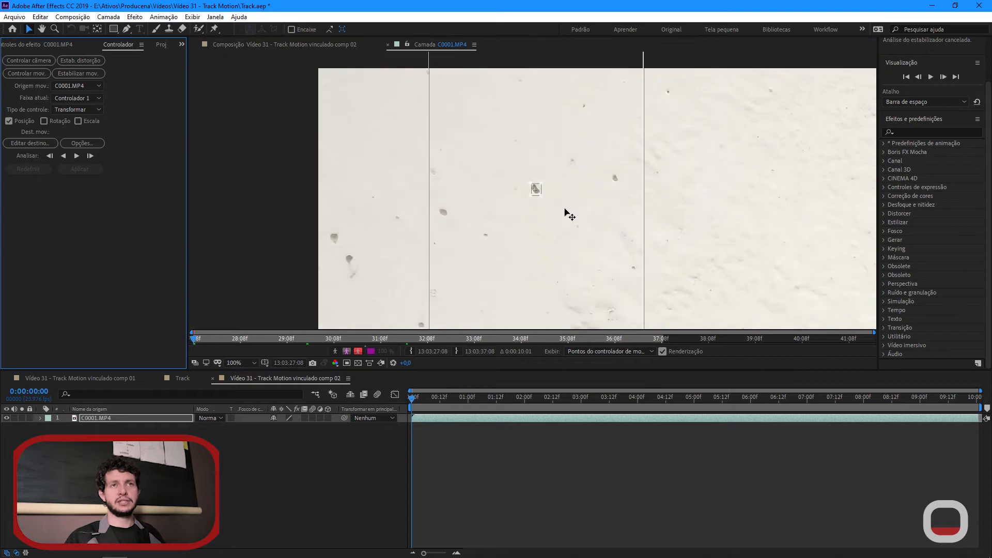
Step: Reduce the search region of track point 1 to a wide, low rectangle around the dark speck
scroll(569, 214, down, 1)
drag(588, 276, 585, 221)
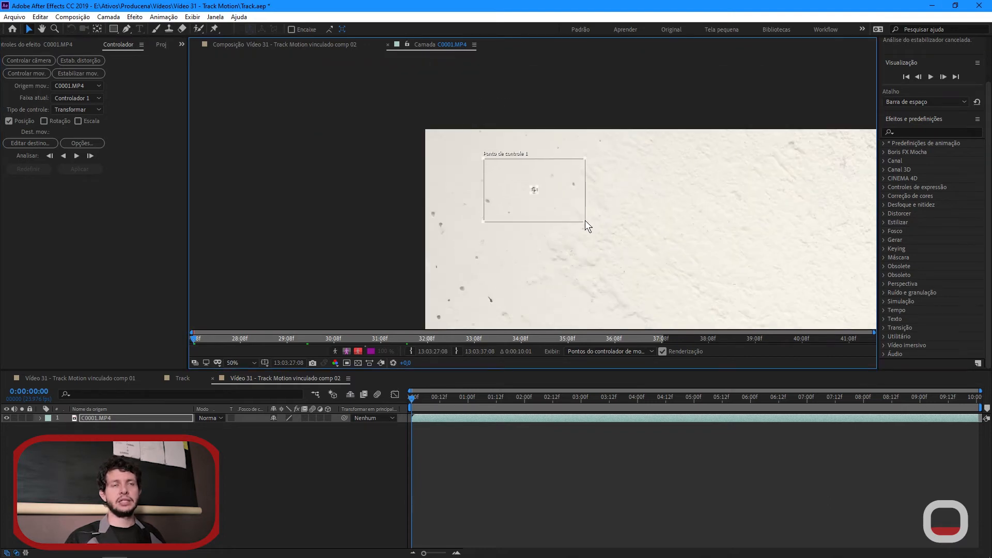
scroll(534, 202, up, 1)
drag(432, 252, 436, 221)
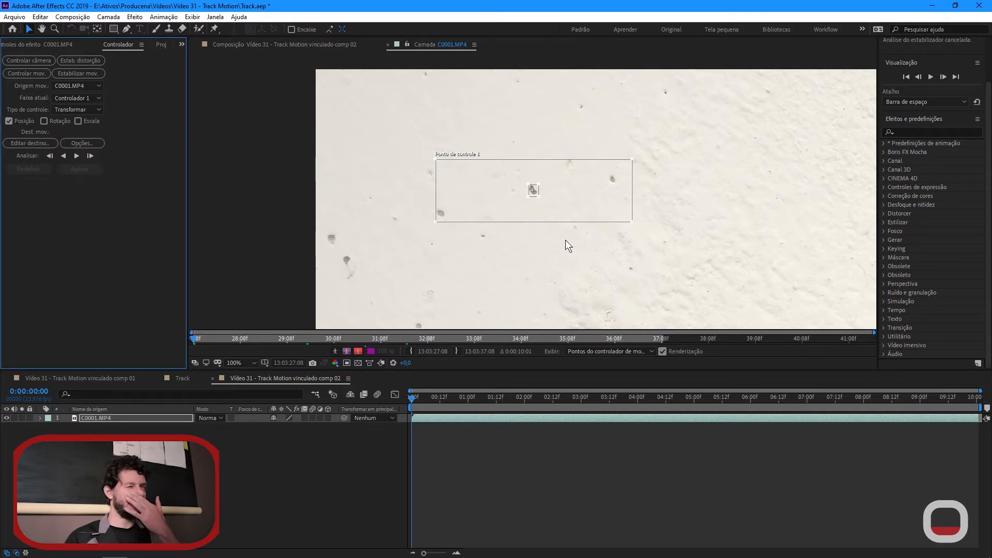
Step: Inspect the feature and search regions of track point 1 up close and in relation to the whole frame
scroll(544, 223, down, 6)
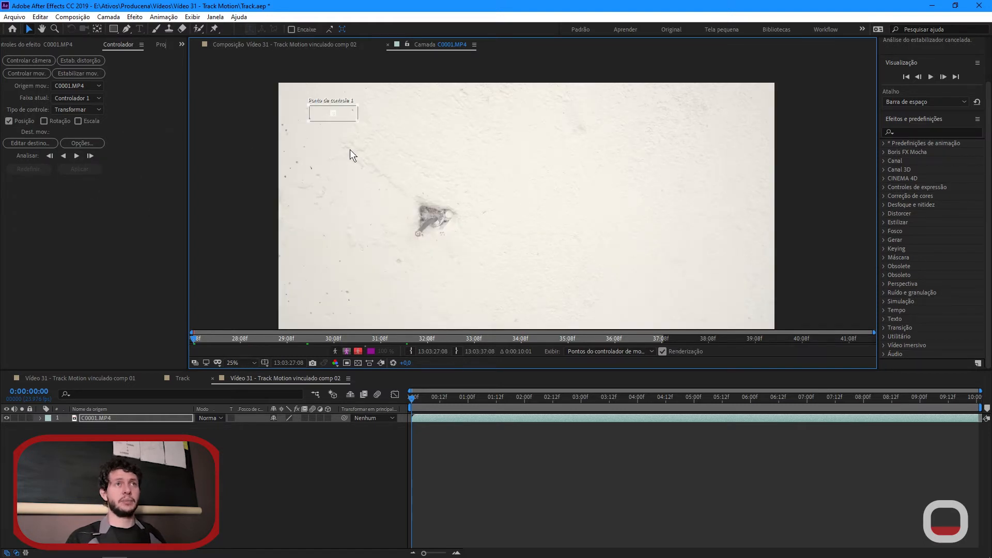
scroll(488, 218, up, 1)
drag(324, 138, 414, 189)
scroll(490, 219, down, 2)
scroll(529, 211, up, 8)
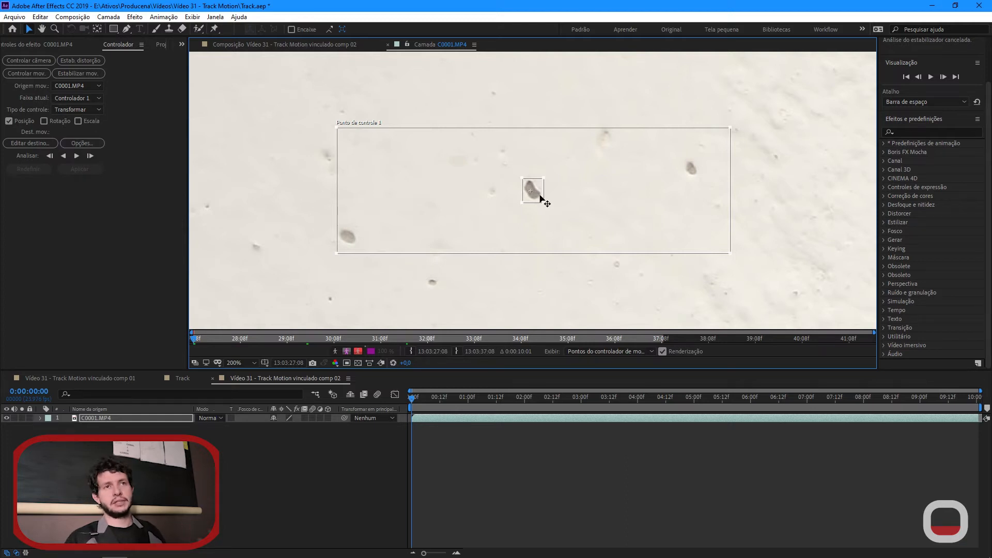
scroll(540, 198, down, 6)
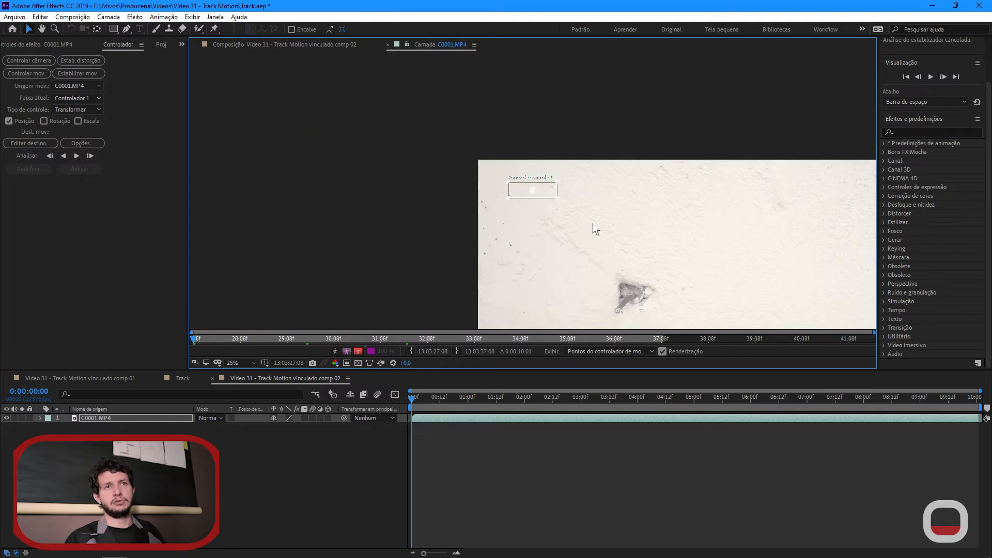
scroll(517, 165, up, 2)
scroll(475, 153, up, 1)
scroll(493, 201, up, 1)
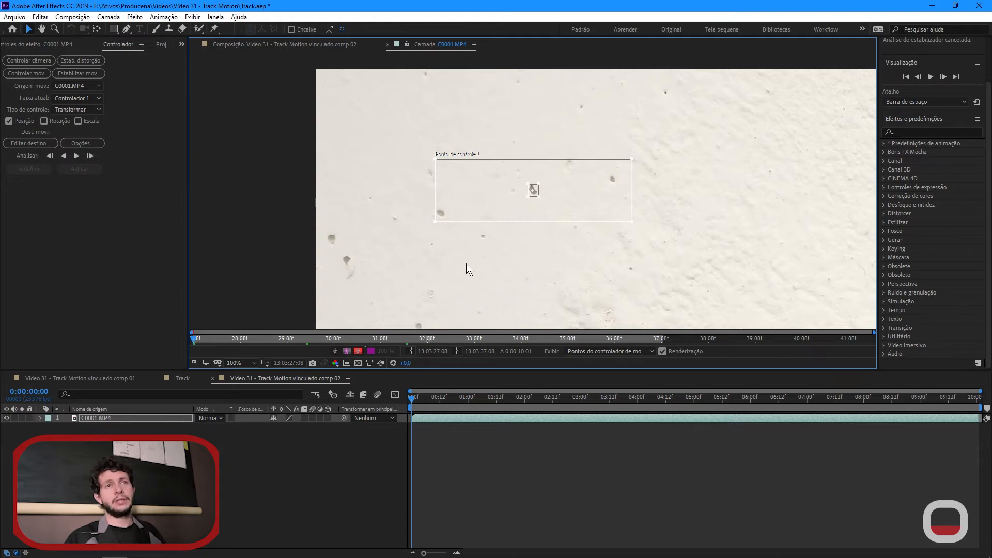
Step: Analyze the motion of track point 1 one frame forward from the first frame
scroll(514, 224, down, 4)
drag(519, 228, 386, 141)
key(v)
click(90, 156)
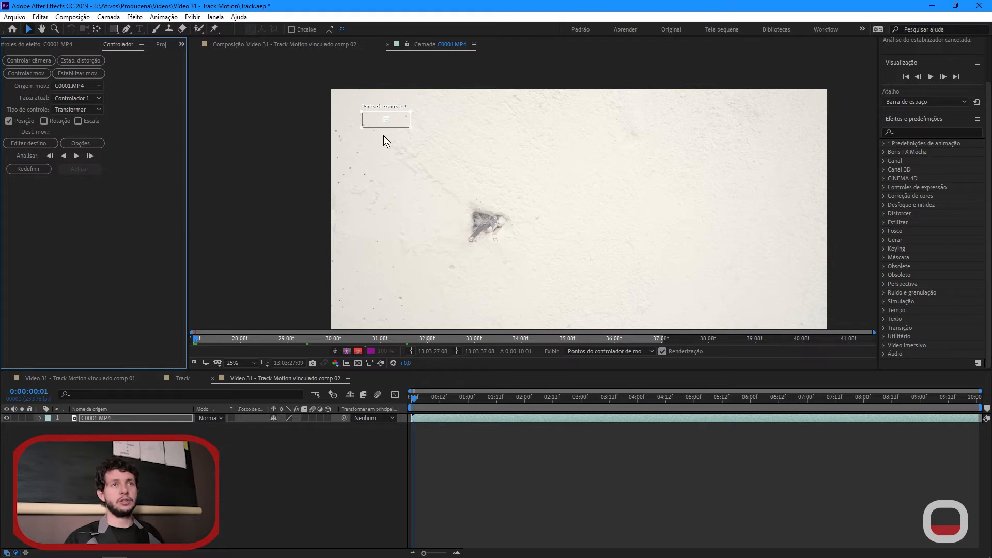
Step: Check track point 1 around the dark speck up close, and analyze its motion forward through the clip
scroll(383, 135, up, 4)
scroll(538, 204, up, 1)
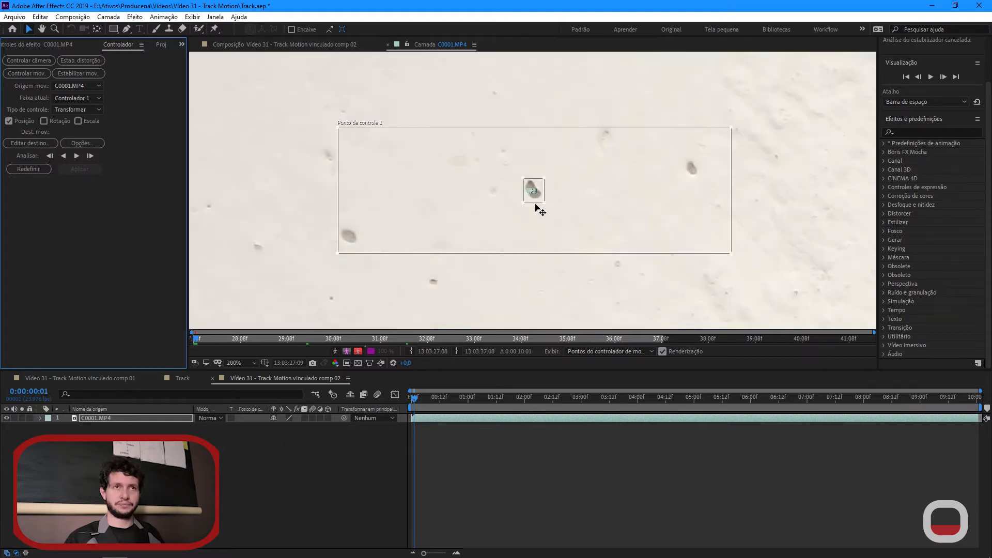
scroll(533, 201, down, 5)
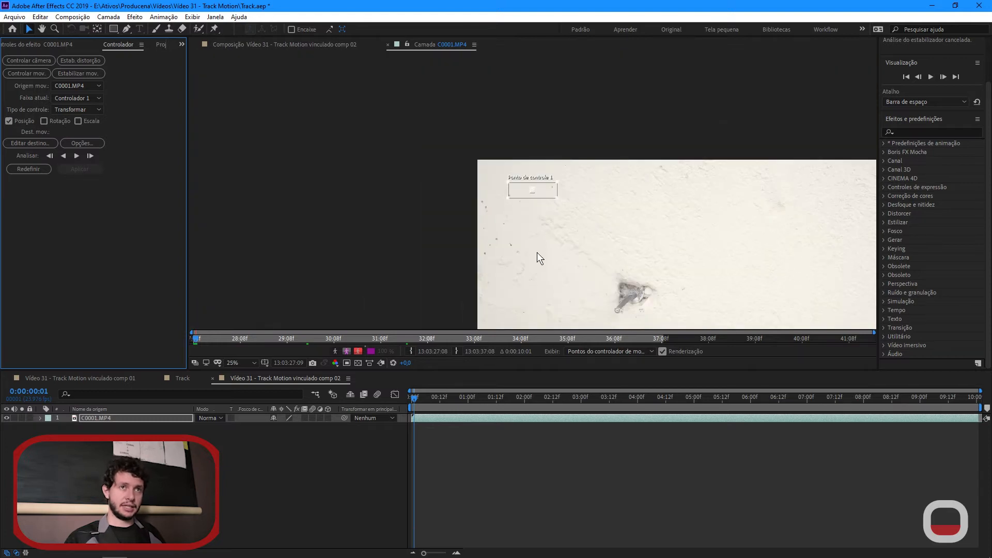
click(77, 156)
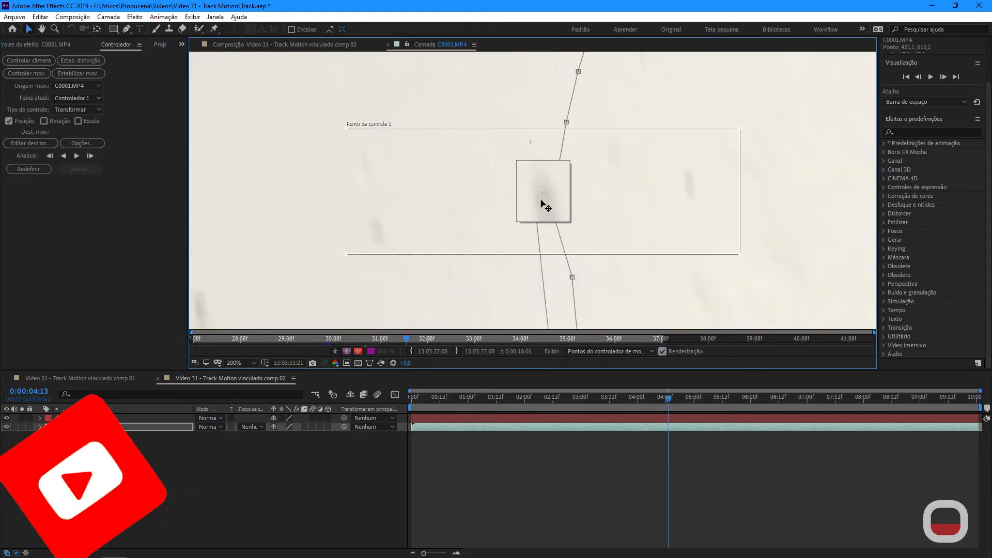
Step: Re-centre track point 1 on the blurred speck around 0:00:04:13, checking the neighbouring frames one by one
mouse_move(543, 204)
mouse_down()
mouse_move(536, 137)
mouse_move(538, 206)
mouse_up()
key(Page_Up)
scroll(504, 166, down, 4)
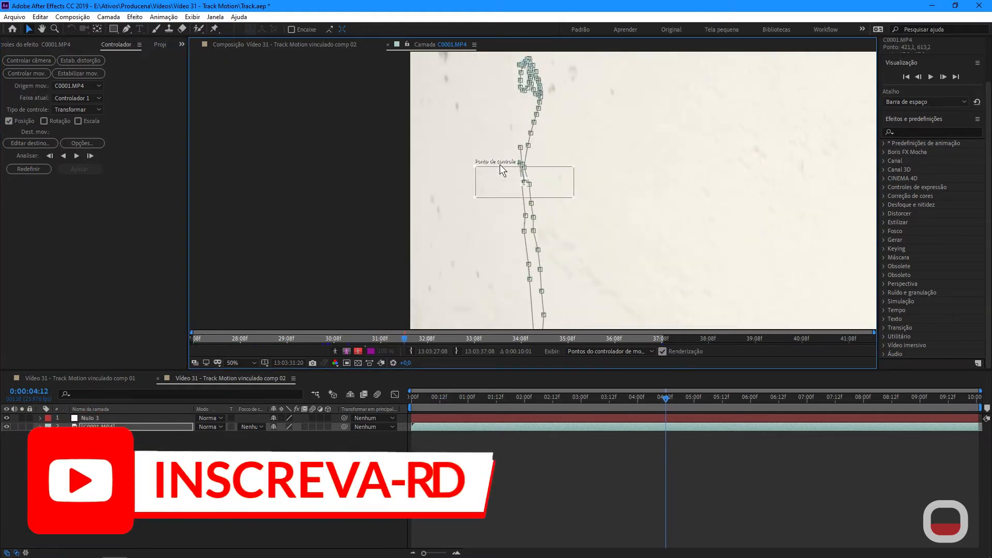
scroll(517, 180, up, 1)
scroll(522, 184, down, 1)
key(Page_Up)
key(Page_Down)
drag(522, 162, 512, 254)
scroll(523, 195, up, 1)
key(Page_Down)
key(Page_Down)
key(Page_Down)
key(Page_Down)
Step: Correct track point 1 on the frames that follow and resume the forward motion analysis
drag(504, 182, 575, 199)
key(Page_Down)
key(Page_Down)
scroll(491, 204, up, 1)
key(Page_Down)
key(Page_Down)
key(Page_Down)
scroll(524, 220, down, 2)
scroll(527, 222, down, 2)
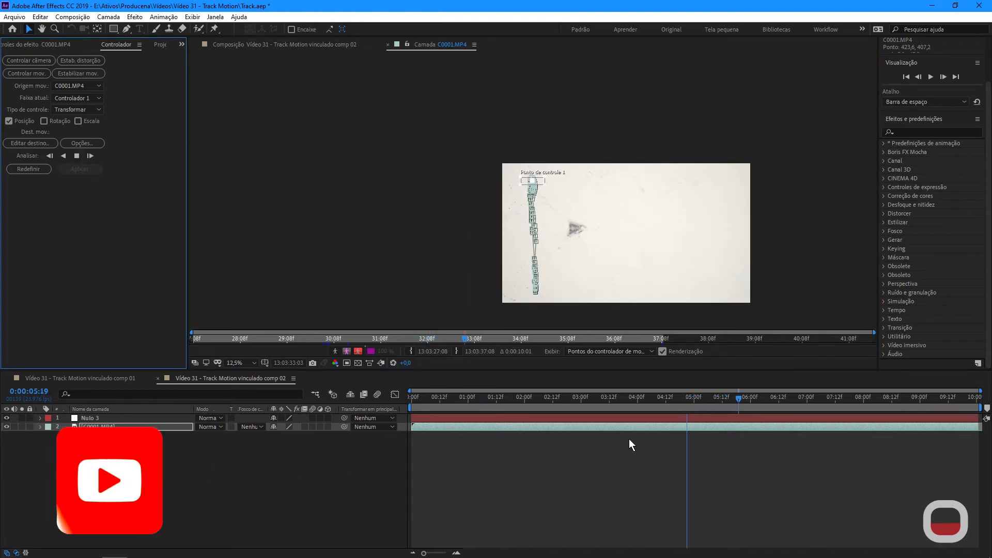
Step: Go back to about 0:00:05:10, find where track point 1 drifts and move it back onto the speck
key(period)
key(period)
drag(742, 401, 717, 413)
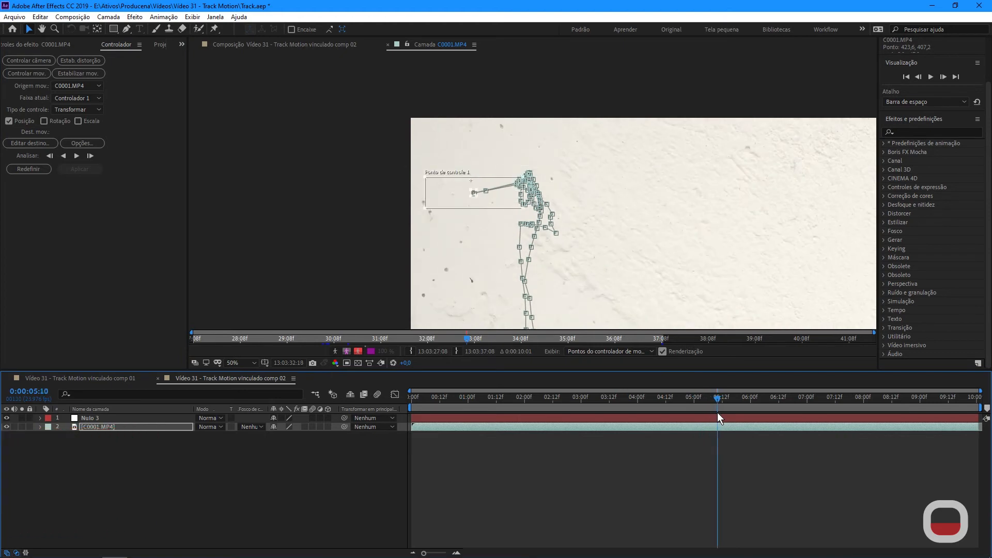
key(period)
key(Page_Down)
key(Page_Down)
key(Page_Down)
key(Page_Up)
key(Page_Up)
key(Page_Up)
scroll(606, 168, up, 1)
drag(538, 189, 700, 150)
Step: Advance frame by frame from the corrected frame and reposition track point 1 on the speck where it strays
key(Page_Up)
key(Page_Down)
key(Page_Down)
key(Page_Down)
key(Page_Down)
key(Page_Down)
key(Page_Down)
key(Page_Down)
drag(580, 180, 750, 146)
Step: Check the position of track point 1 frame by frame, forward and back, around the corrected section
key(Page_Down)
scroll(731, 182, down, 1)
key(Page_Down)
key(Page_Down)
key(Page_Down)
key(Page_Down)
key(Page_Down)
key(Page_Down)
key(Page_Down)
key(Page_Down)
key(Page_Down)
key(Page_Down)
key(Page_Down)
key(Page_Down)
key(Page_Down)
key(Page_Down)
key(Page_Down)
key(Page_Down)
key(Page_Down)
key(Page_Up)
key(Page_Up)
key(Page_Up)
key(Page_Up)
key(Page_Up)
key(Page_Up)
key(Page_Up)
key(Page_Up)
key(Page_Up)
key(Page_Up)
key(Page_Up)
key(Page_Up)
Step: Expand the C0001.MP4 layer, return to the last well-tracked frame and analyze track point 1 forward to the clip's end
click(41, 427)
key(Page_Up)
key(Page_Up)
key(comma)
key(comma)
click(76, 156)
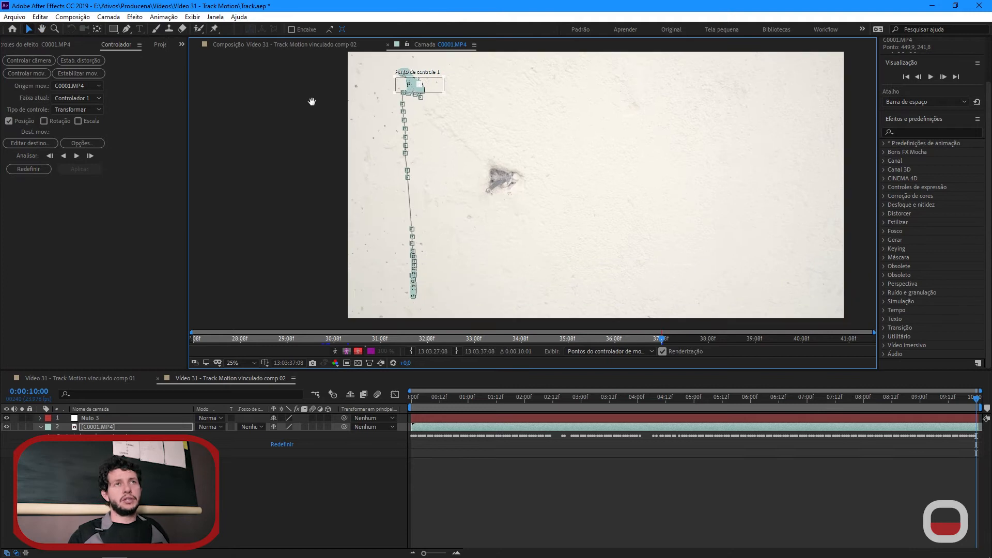
Step: Examine track point 1 and its motion path at 0:00:10:00, both up close and against the whole frame
drag(308, 142, 346, 177)
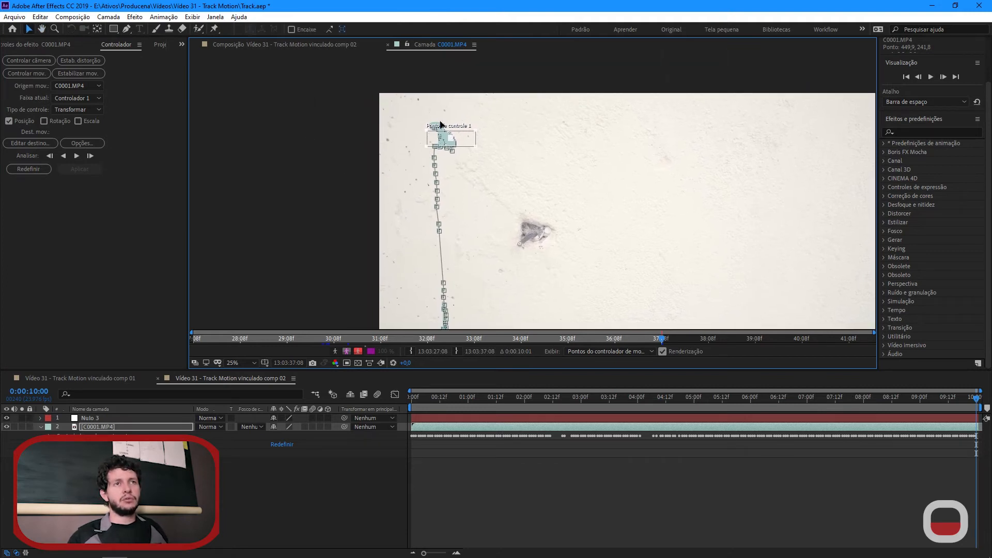
scroll(418, 213, down, 1)
scroll(408, 178, up, 4)
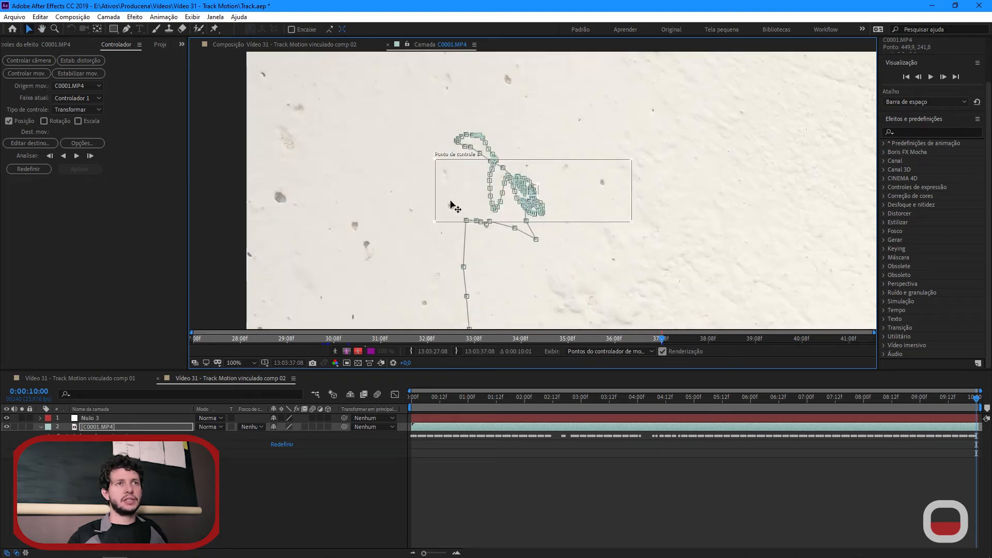
scroll(394, 152, up, 1)
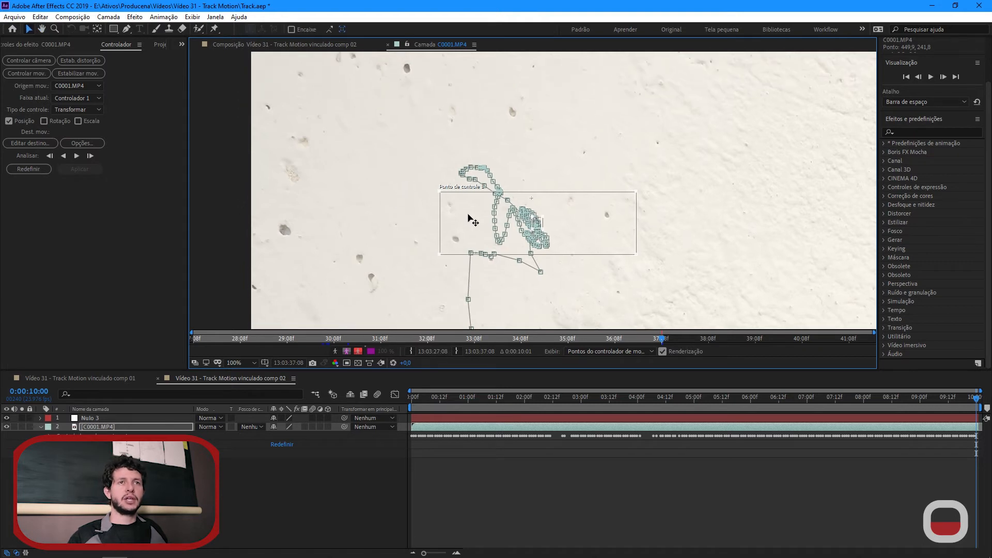
scroll(538, 223, up, 3)
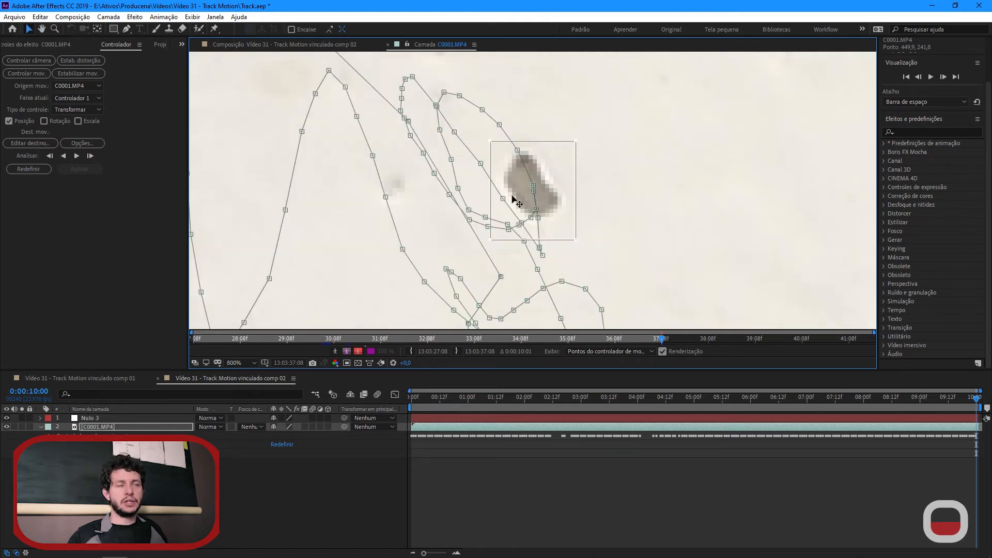
scroll(516, 197, down, 6)
scroll(543, 241, down, 3)
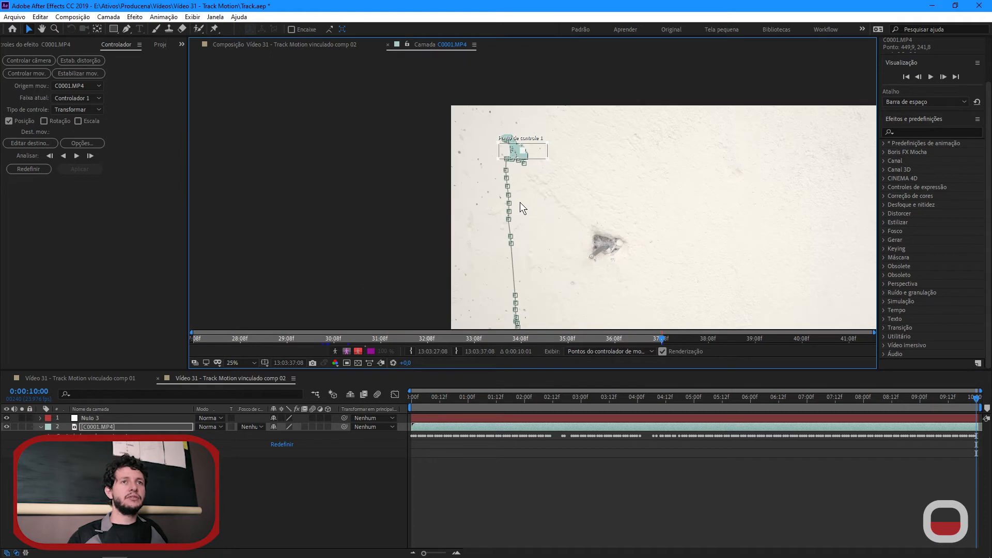
scroll(512, 178, up, 1)
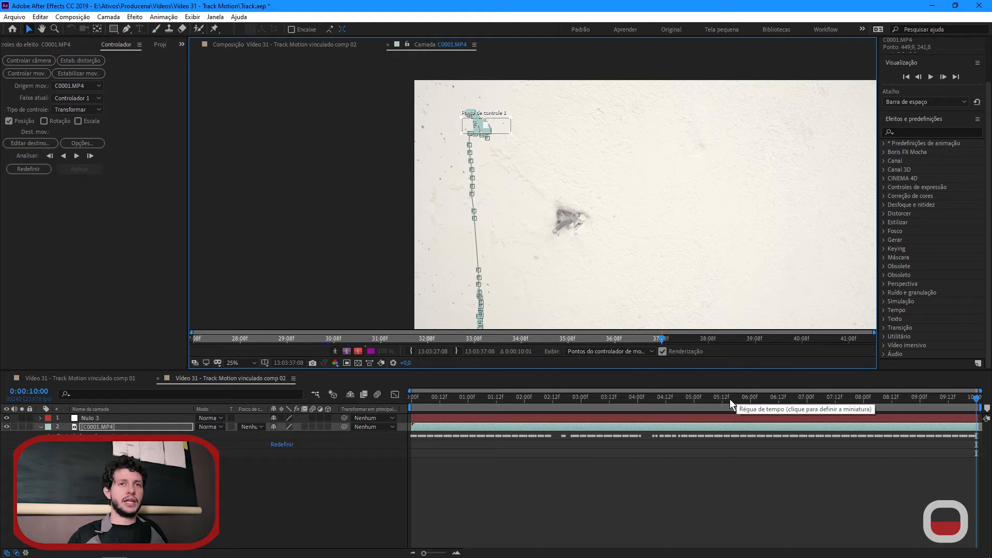
scroll(487, 126, up, 6)
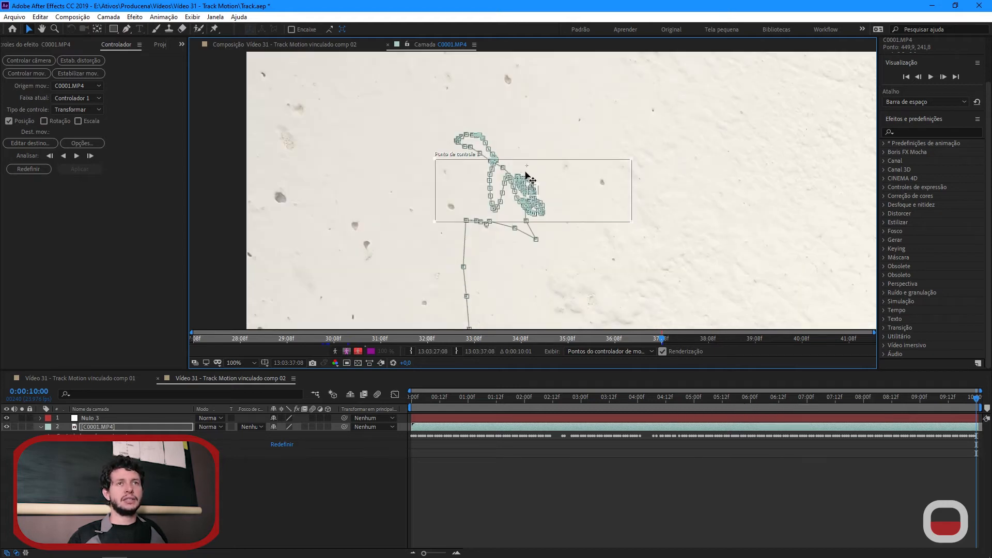
scroll(534, 196, down, 1)
scroll(534, 197, up, 3)
scroll(536, 196, down, 2)
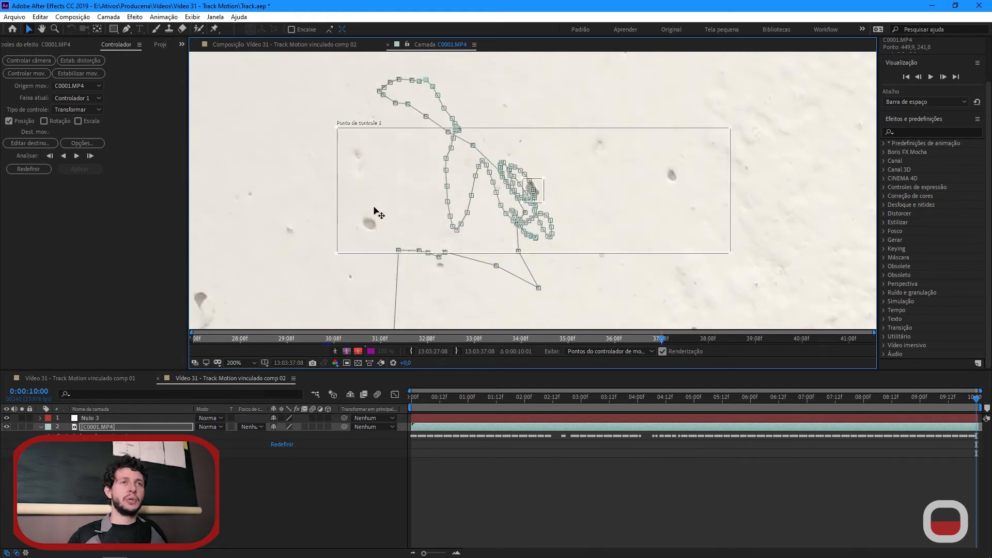
scroll(380, 209, down, 2)
scroll(463, 219, down, 2)
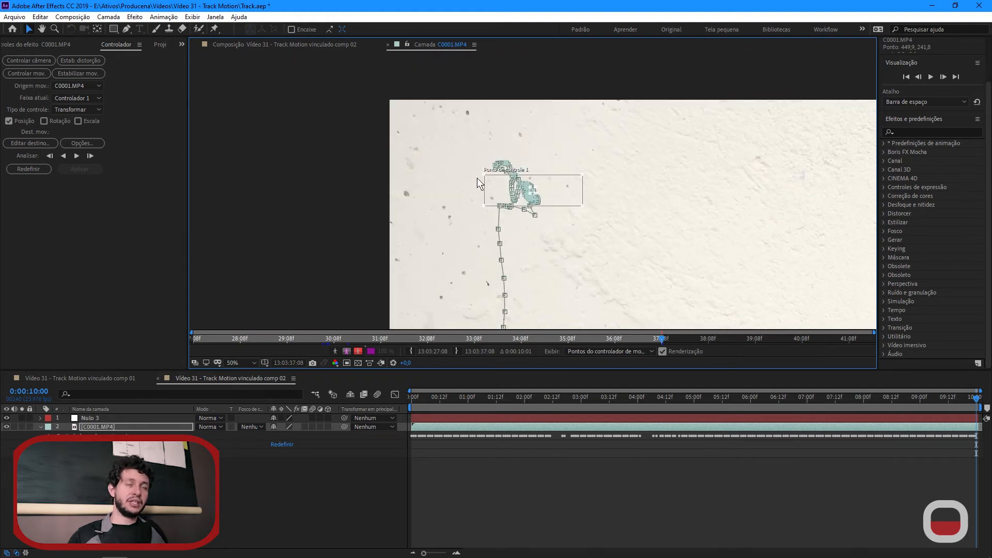
scroll(494, 202, up, 4)
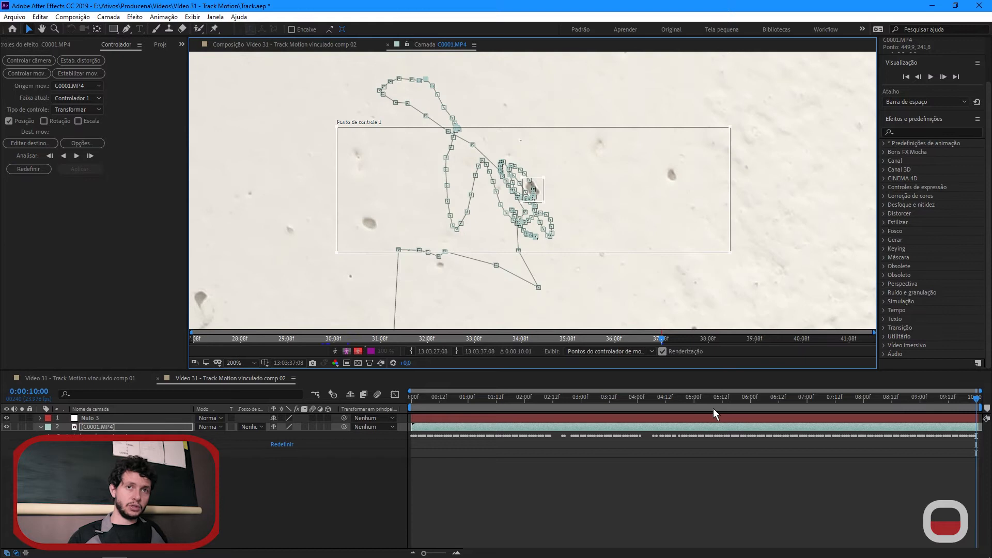
Step: Check how track point 1 encloses the blurred speck at 0:00:05:05 and 0:00:04:07, and view the full path at 0:00:08:18
drag(712, 401, 706, 401)
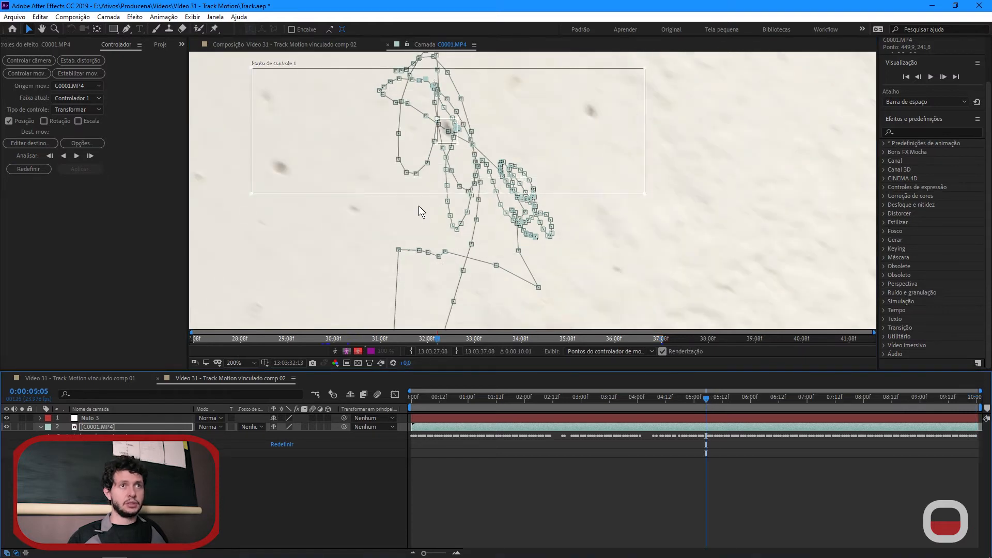
drag(465, 129, 491, 165)
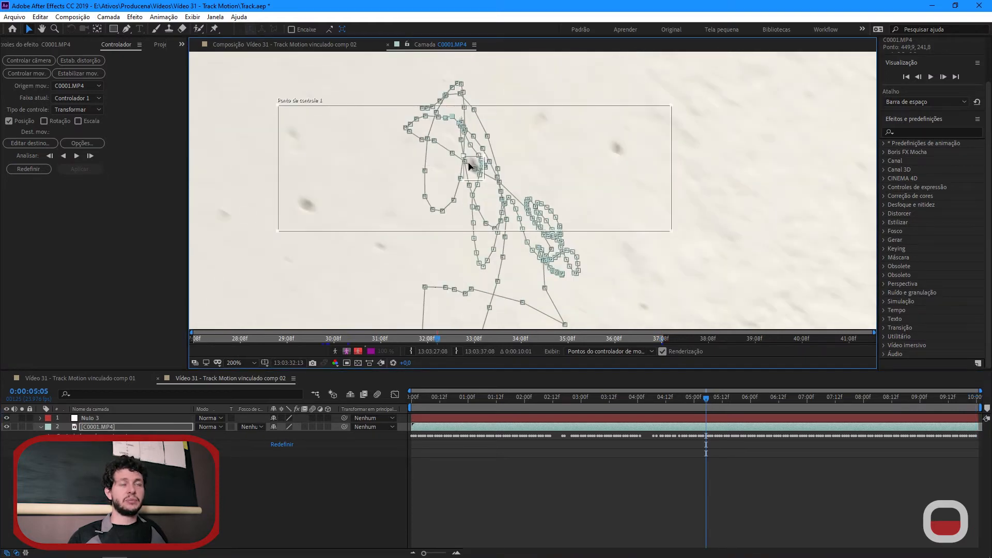
scroll(471, 170, up, 2)
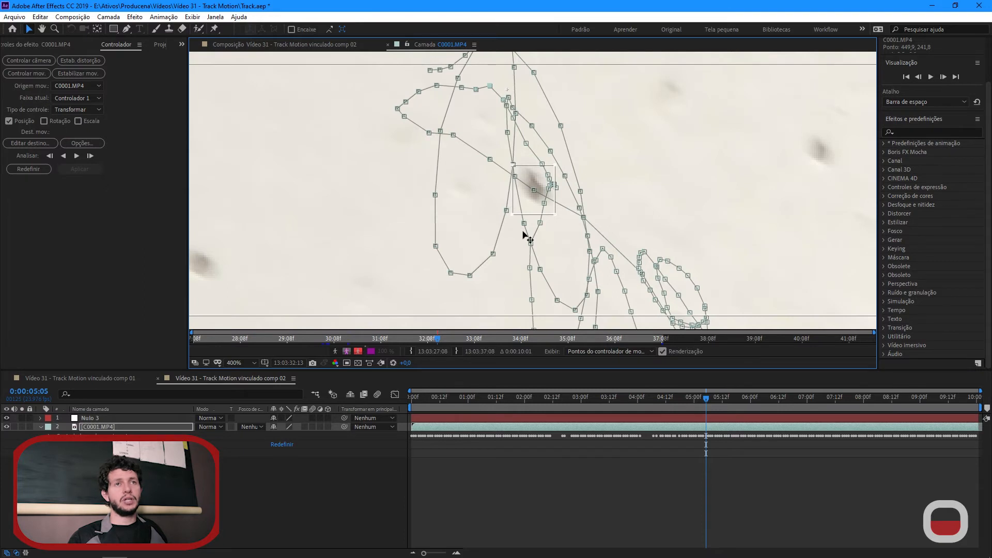
key(comma)
drag(713, 399, 653, 399)
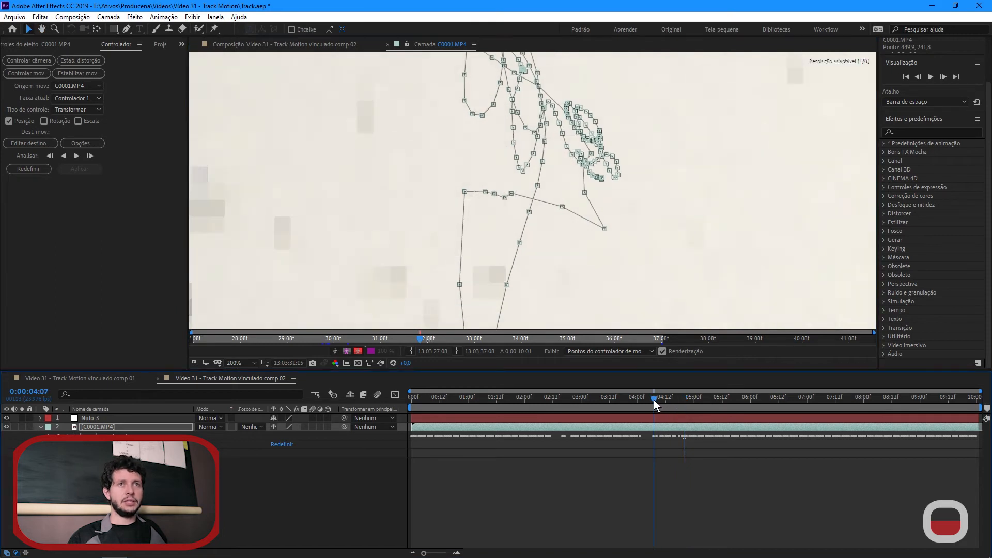
scroll(532, 305, down, 4)
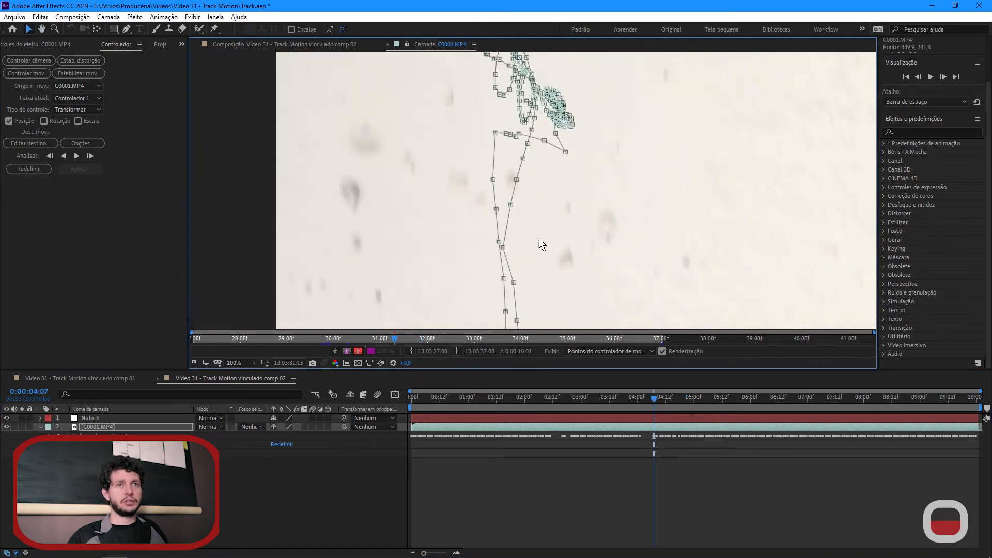
scroll(509, 235, up, 7)
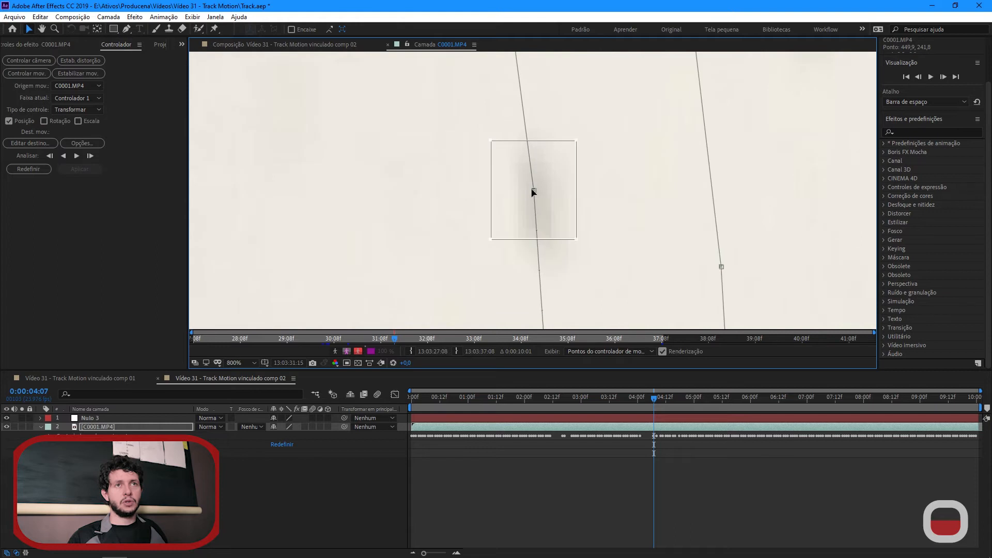
scroll(533, 252, down, 12)
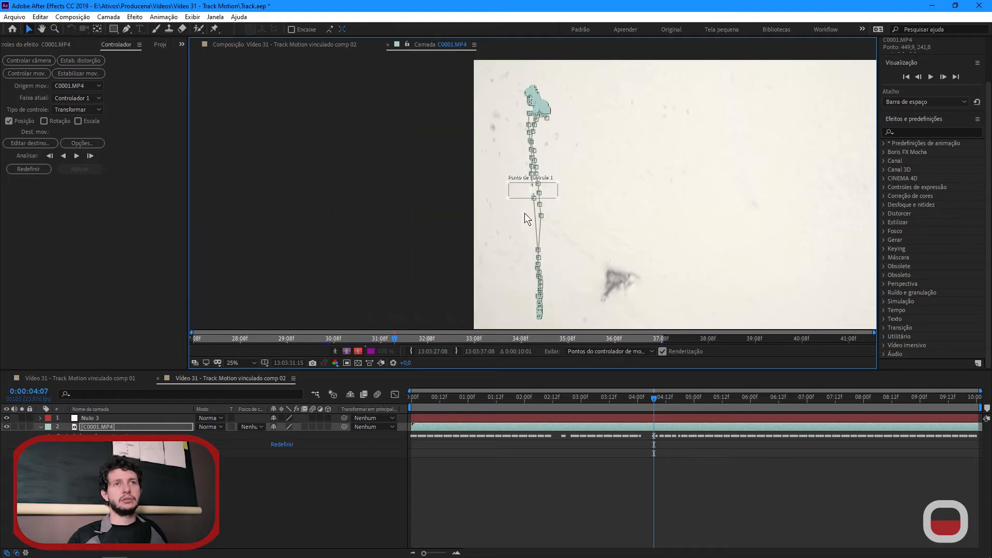
drag(698, 396, 906, 398)
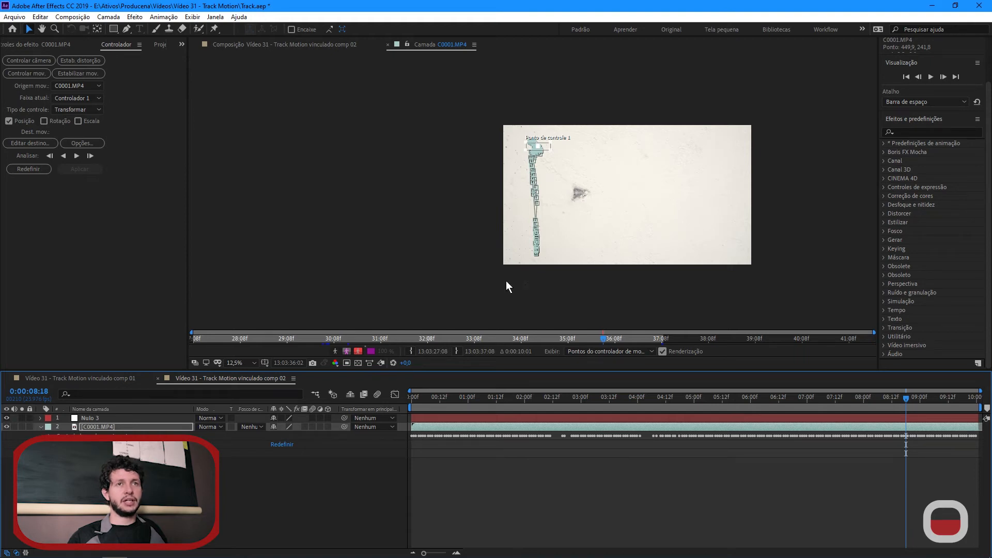
scroll(505, 172, up, 1)
scroll(504, 226, up, 1)
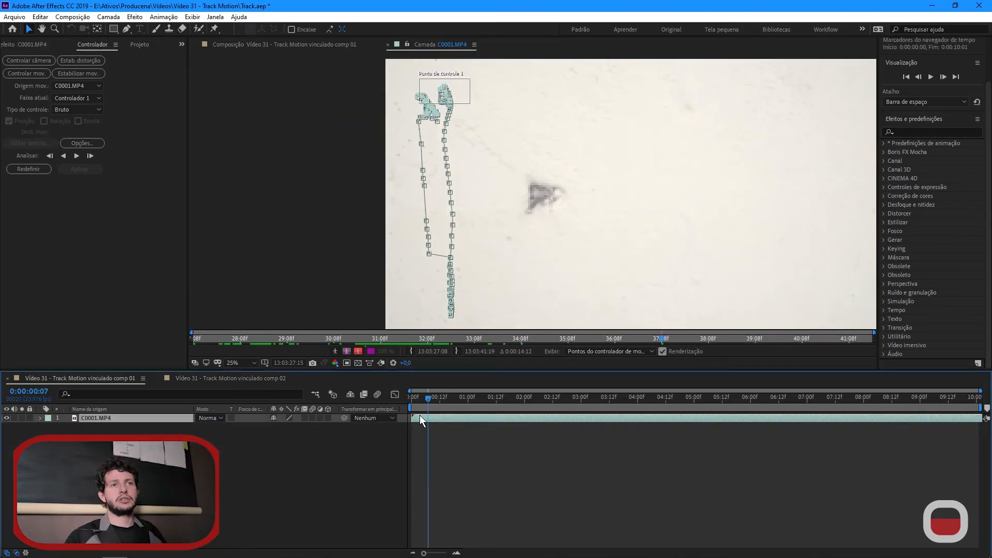
Step: Review the existing track in Vídeo 31 - Track Motion vinculado comp 01 from the start through 0:00:02:20 to 0:00:03:08
drag(448, 410, 416, 405)
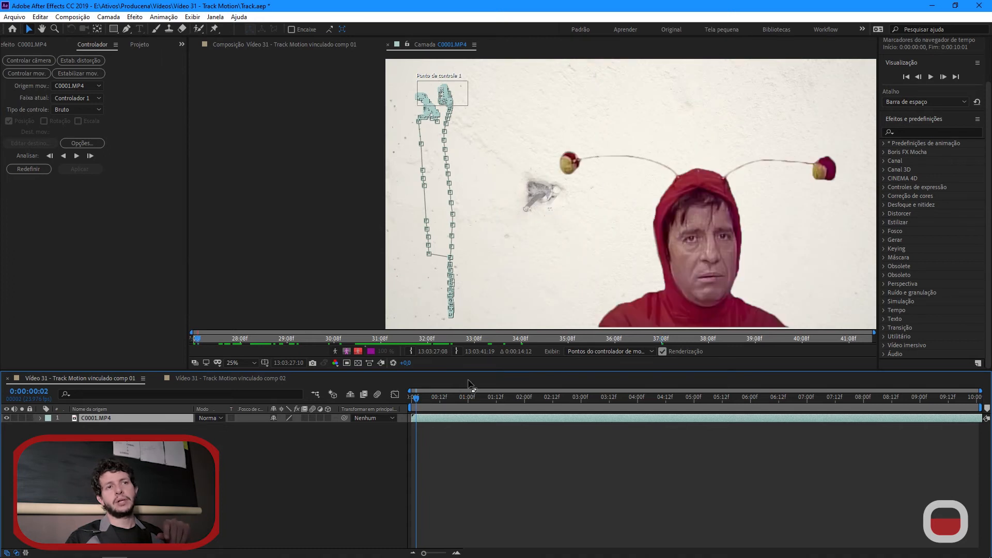
drag(419, 398, 573, 398)
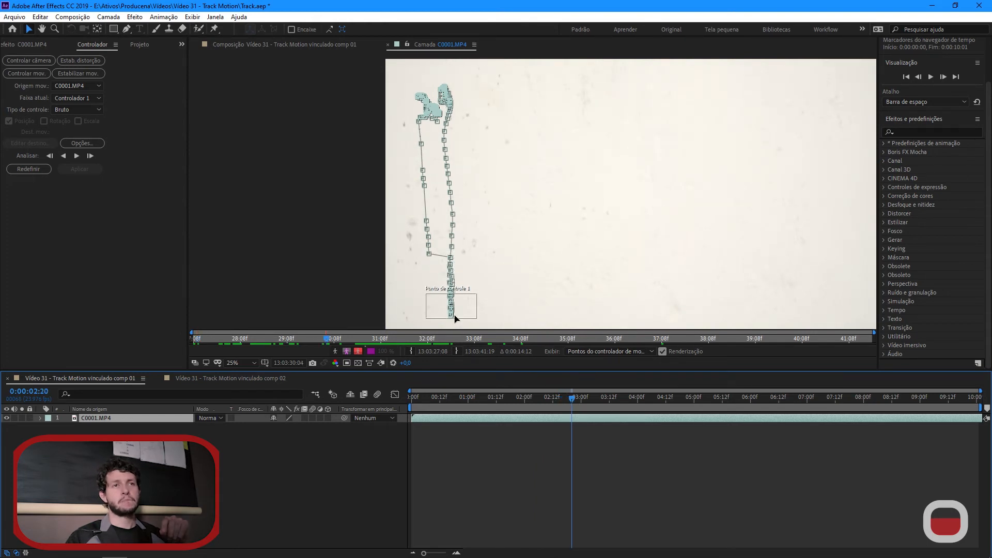
scroll(454, 312, up, 2)
drag(423, 272, 455, 155)
drag(440, 240, 468, 106)
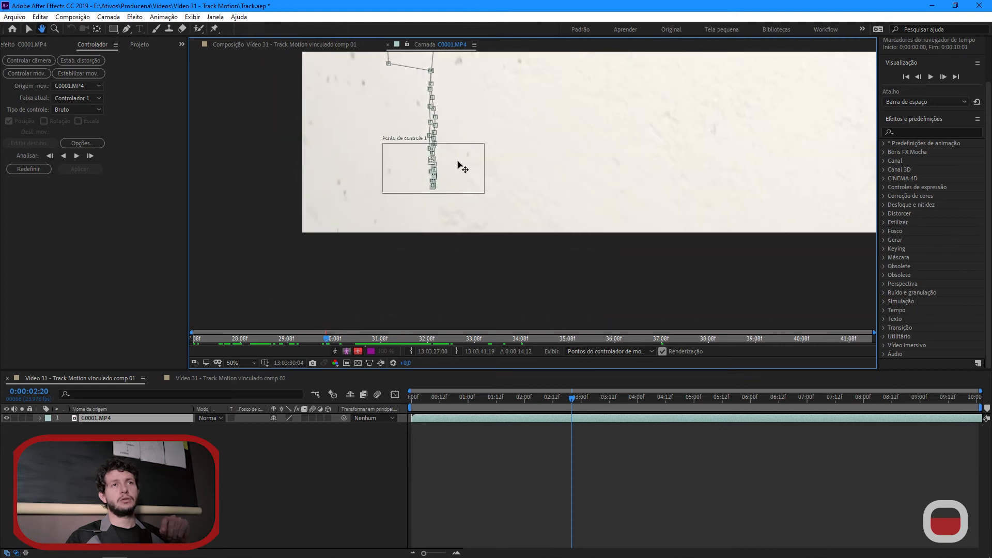
scroll(424, 187, up, 1)
drag(435, 164, 496, 252)
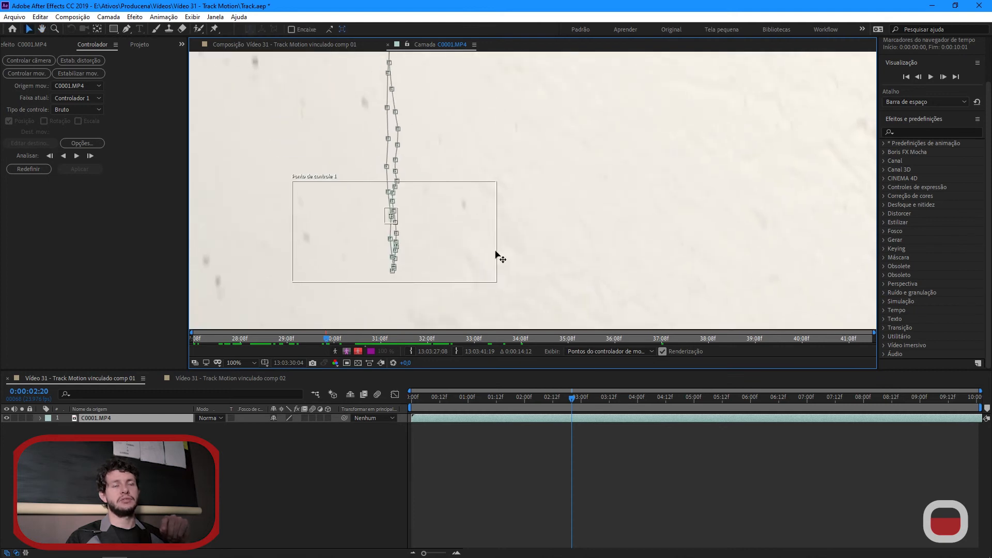
drag(572, 397, 599, 399)
key(comma)
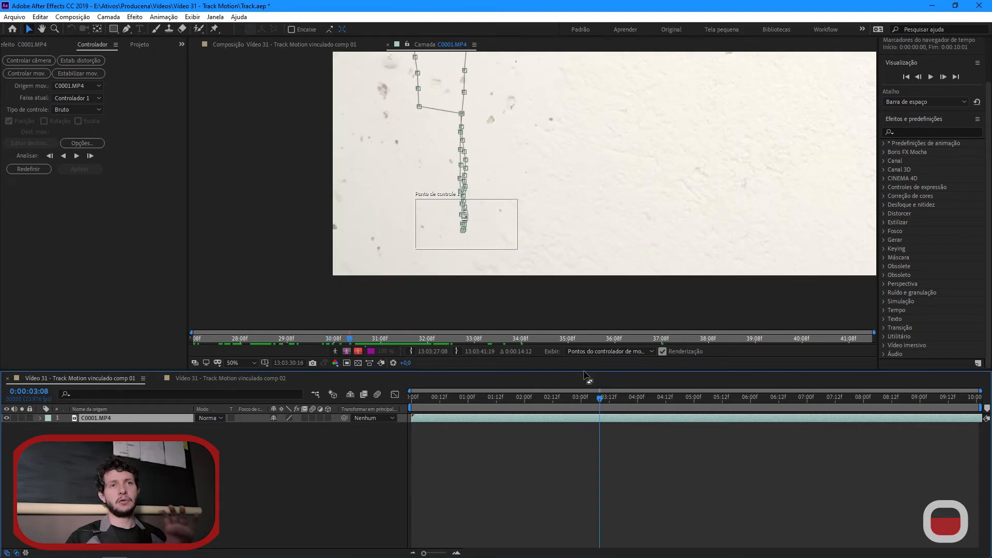
Step: Review comp 01's track against the whole fitted frame from 0:00:00:00 through 0:00:03:07 to 0:00:09:20
drag(595, 400, 365, 402)
drag(568, 180, 542, 255)
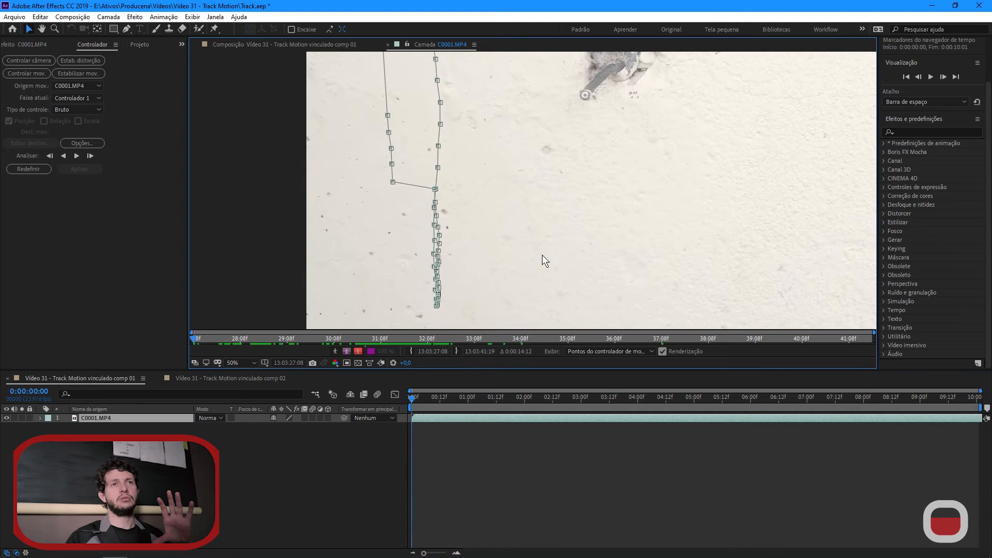
click(248, 362)
click(243, 368)
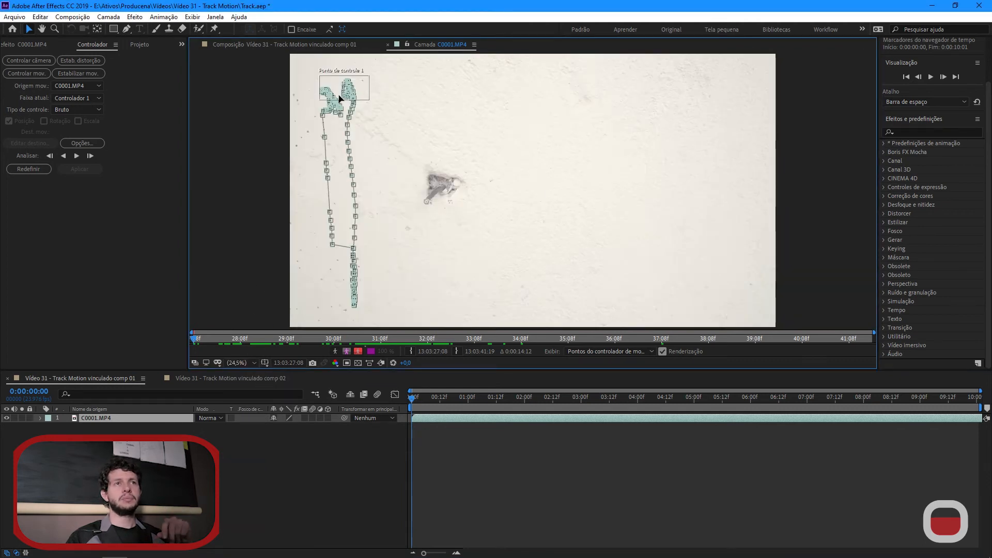
drag(412, 396, 597, 408)
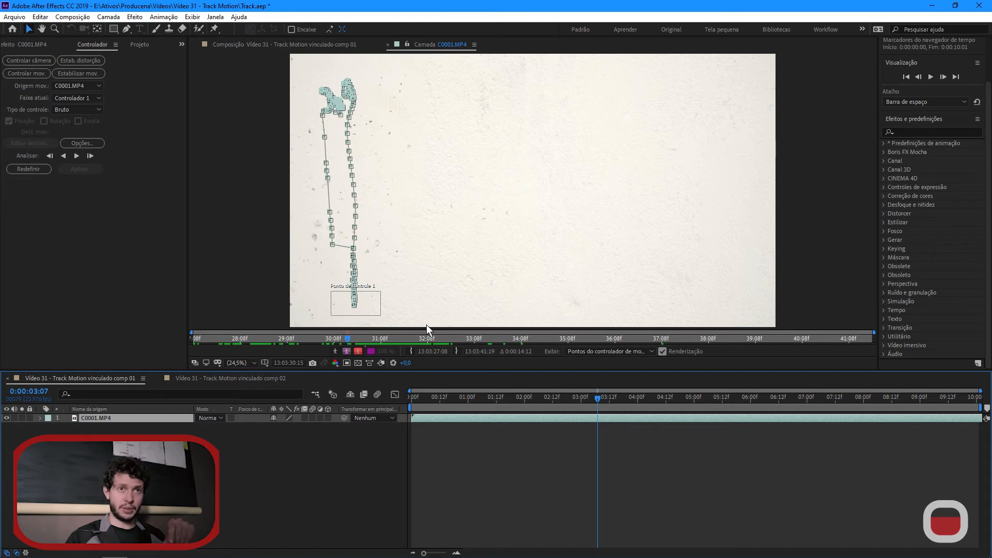
drag(598, 398, 966, 402)
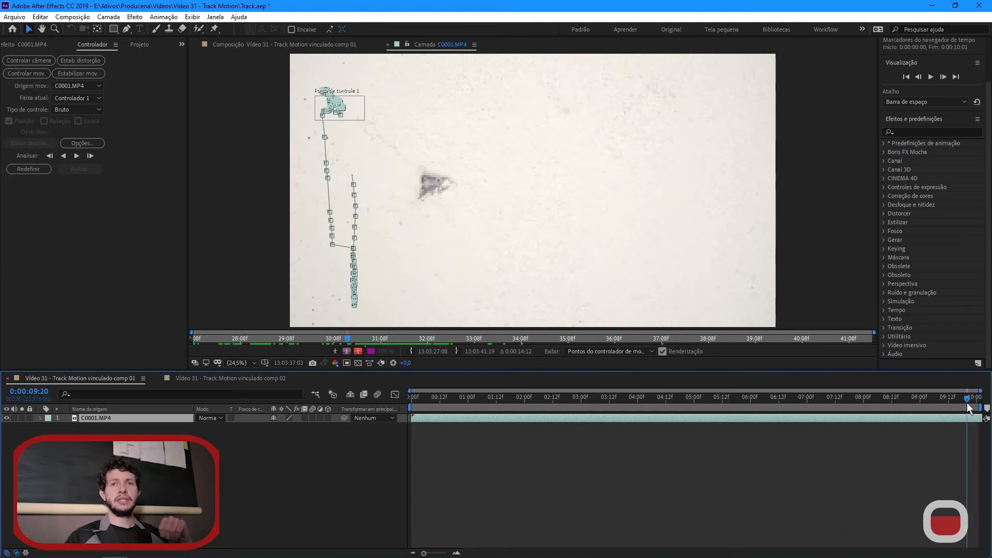
Step: Add a null object layer above C0001.MP4 in Vídeo 31 - Track Motion vinculado comp 01
click(26, 45)
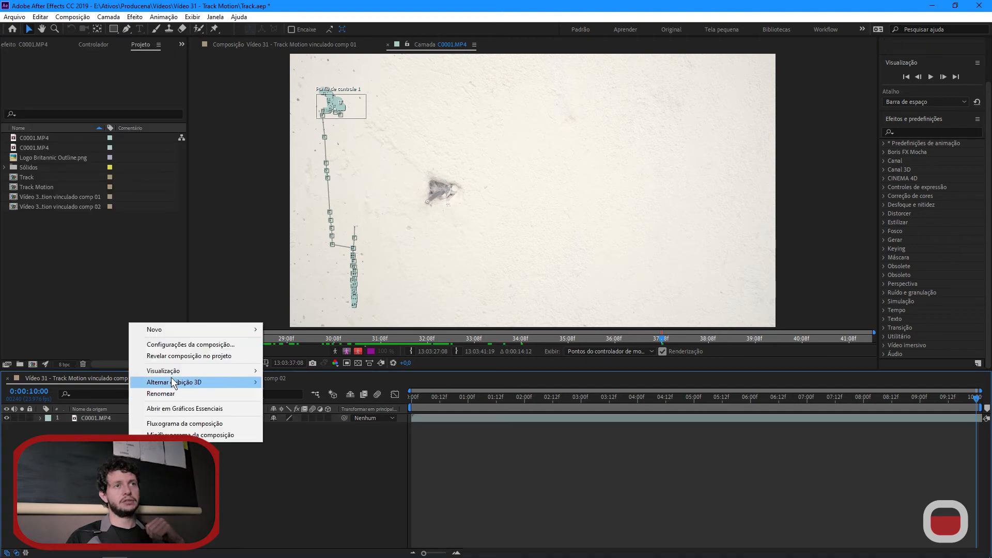
mouse_move(182, 330)
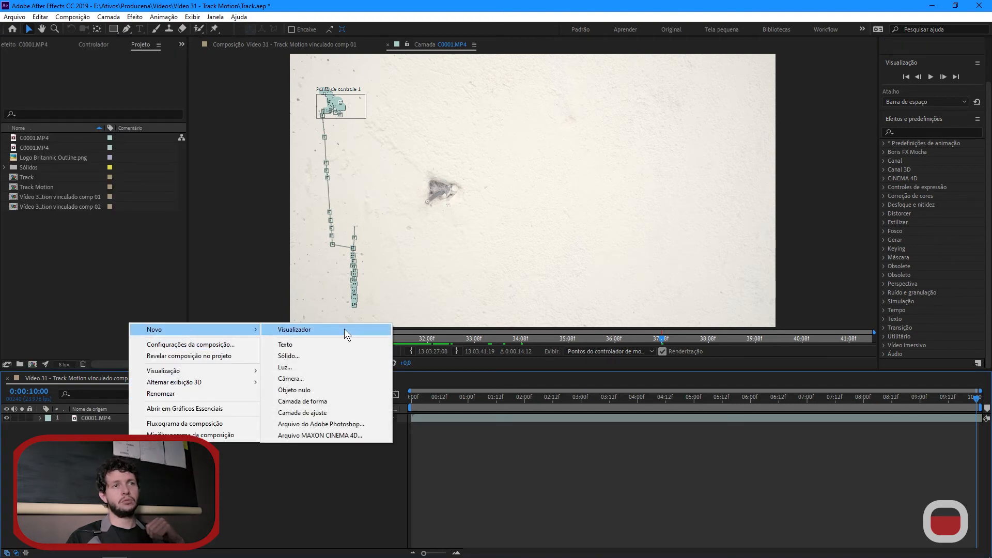
click(309, 395)
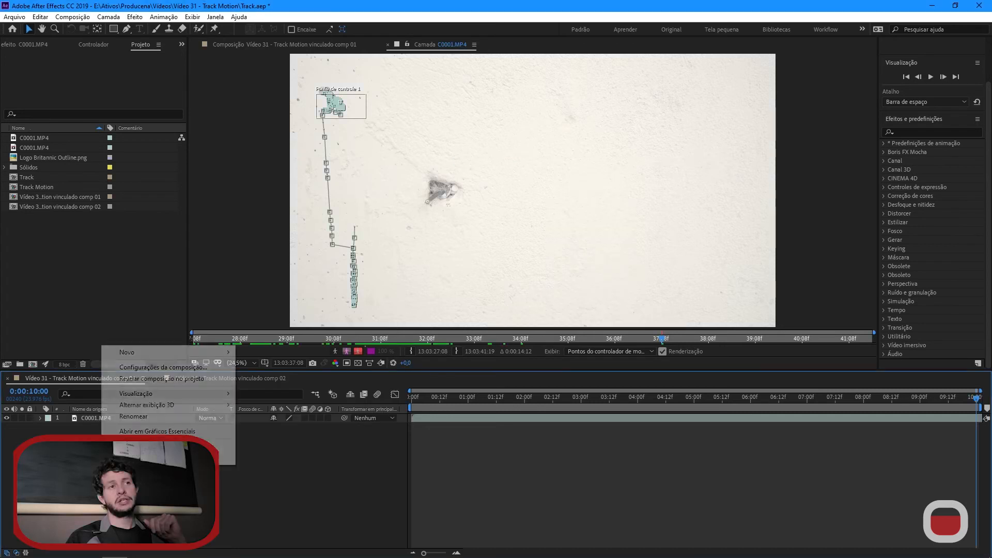
mouse_move(163, 355)
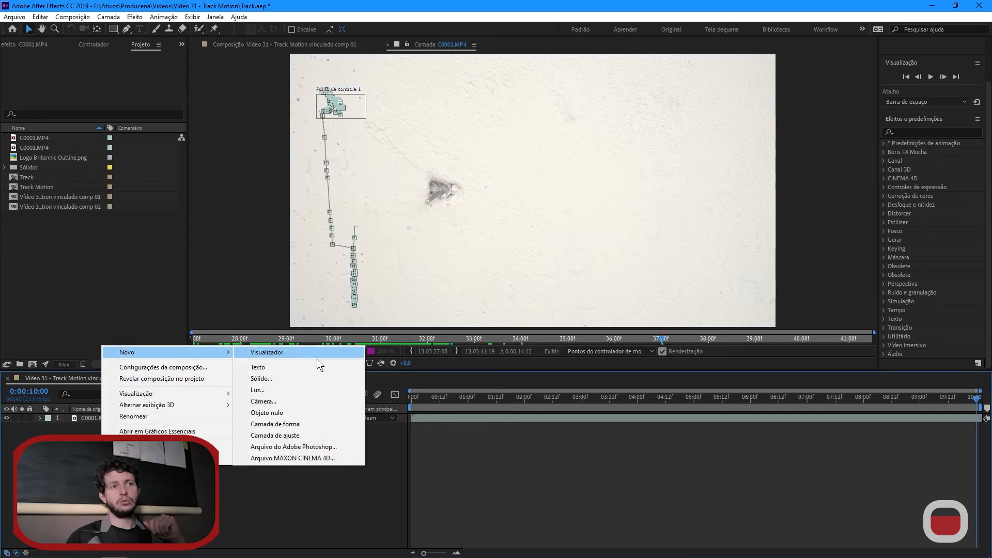
click(299, 414)
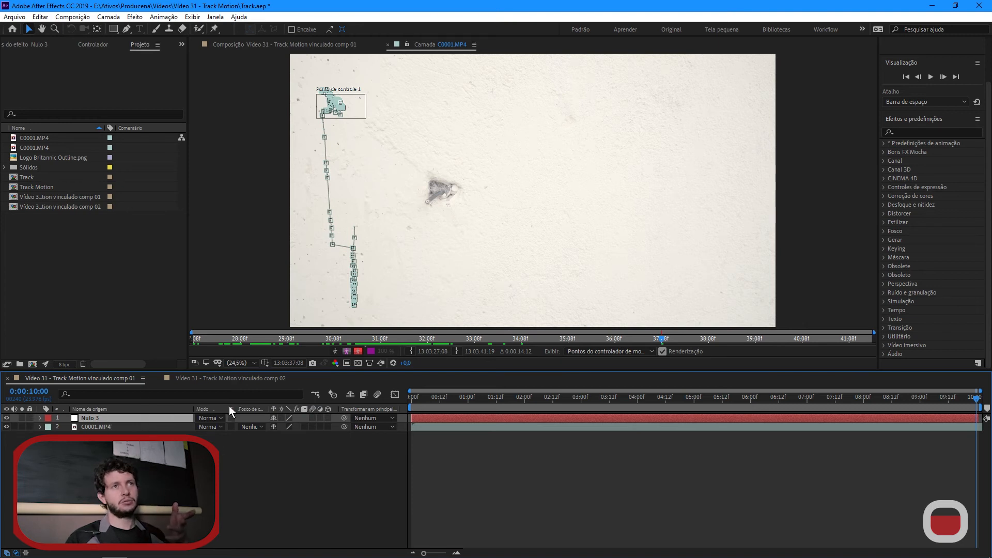
Step: Return to 0:00:00:00 and inspect the new null's placement in comp 01's composition view
mouse_move(411, 397)
mouse_down()
mouse_move(504, 398)
mouse_move(407, 409)
mouse_up()
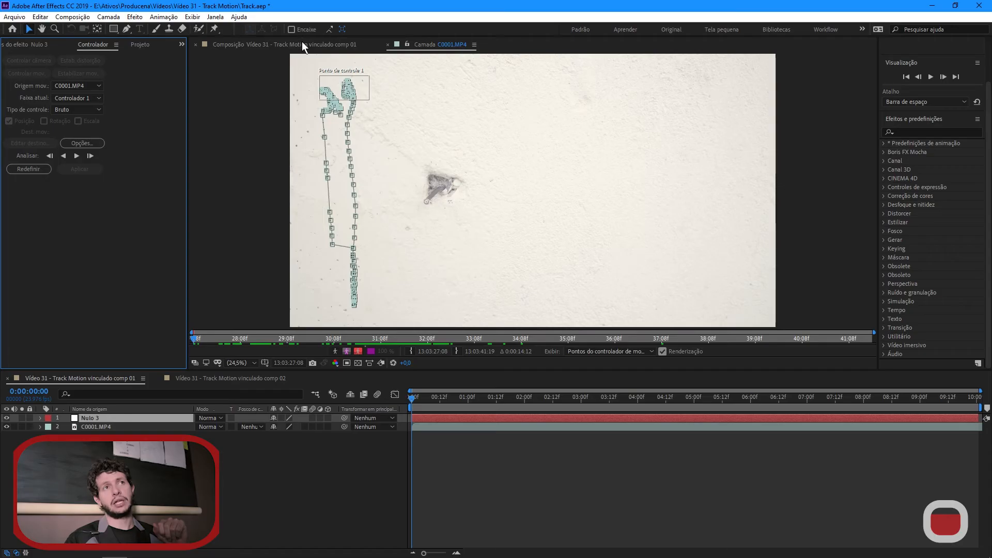
click(302, 41)
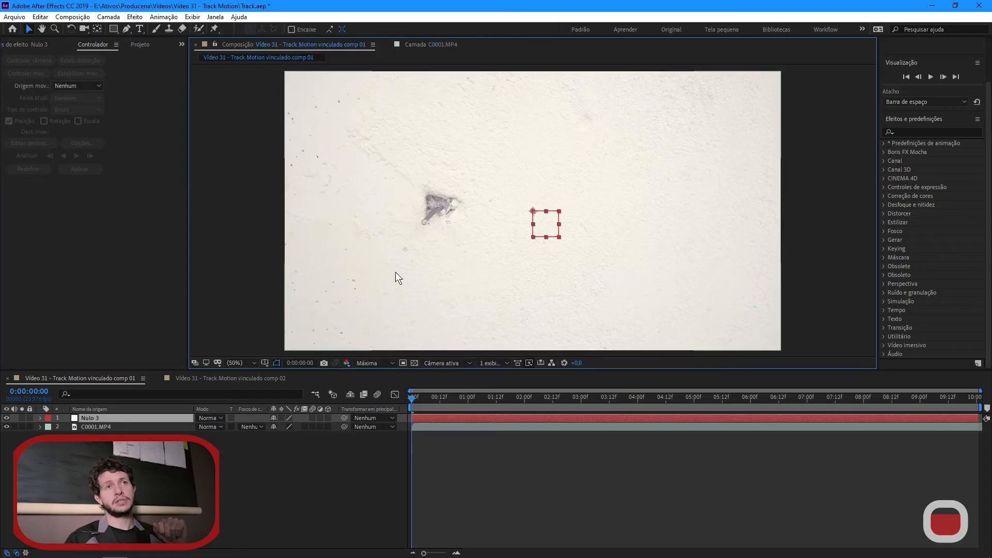
mouse_move(413, 398)
mouse_down()
mouse_move(550, 404)
mouse_move(412, 406)
mouse_up()
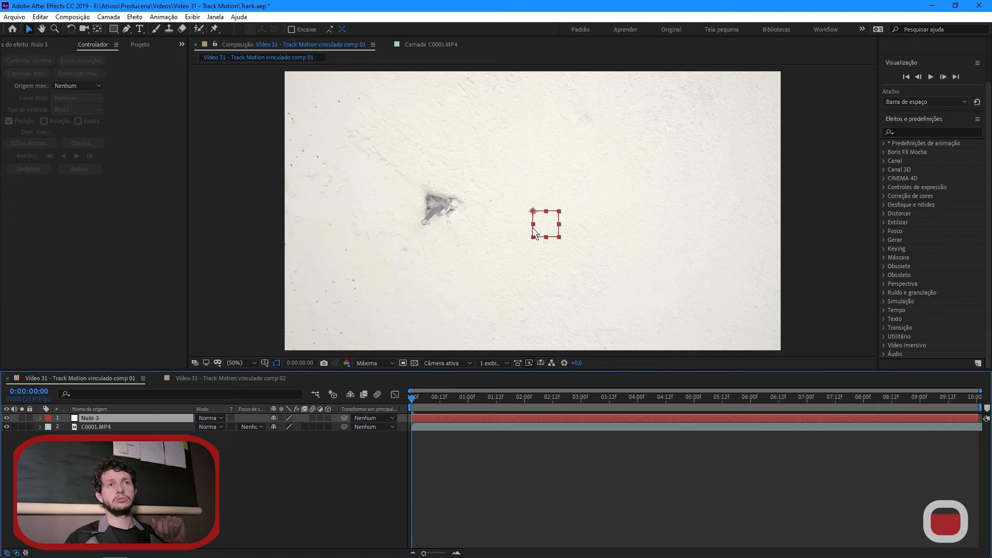
drag(419, 398, 398, 396)
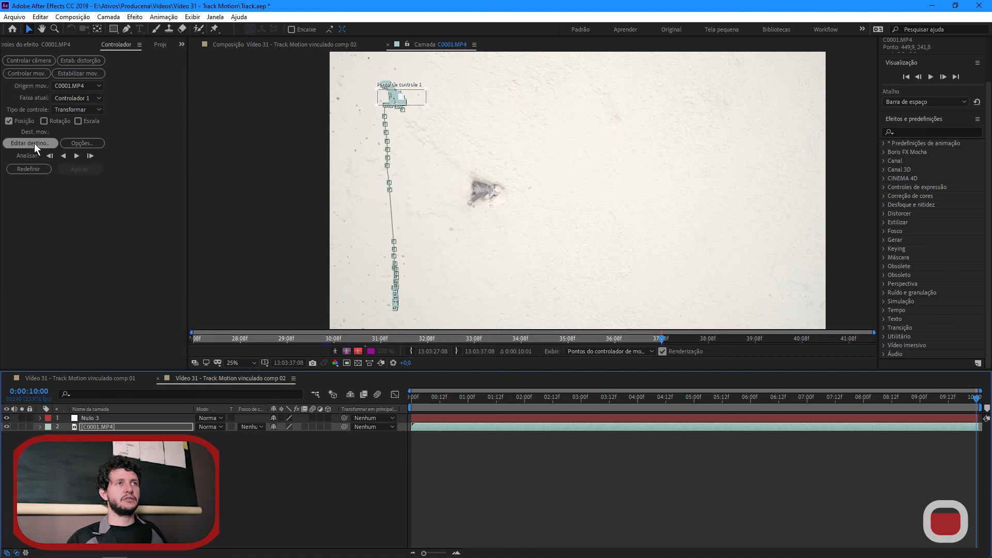
Step: Set Nulo 3 as the motion target of C0001.MP4's tracker and apply the tracking data in X and Y
click(34, 142)
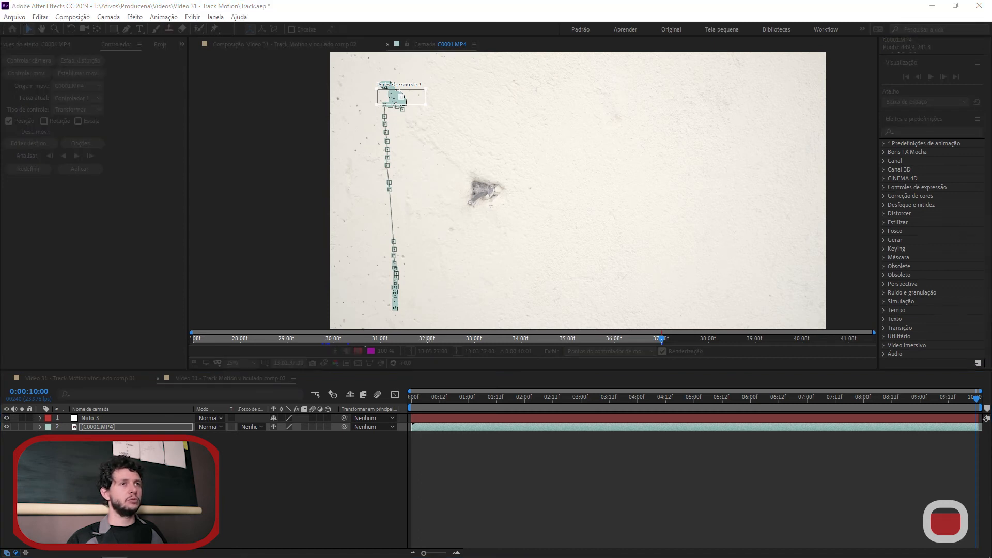
key(Return)
click(86, 170)
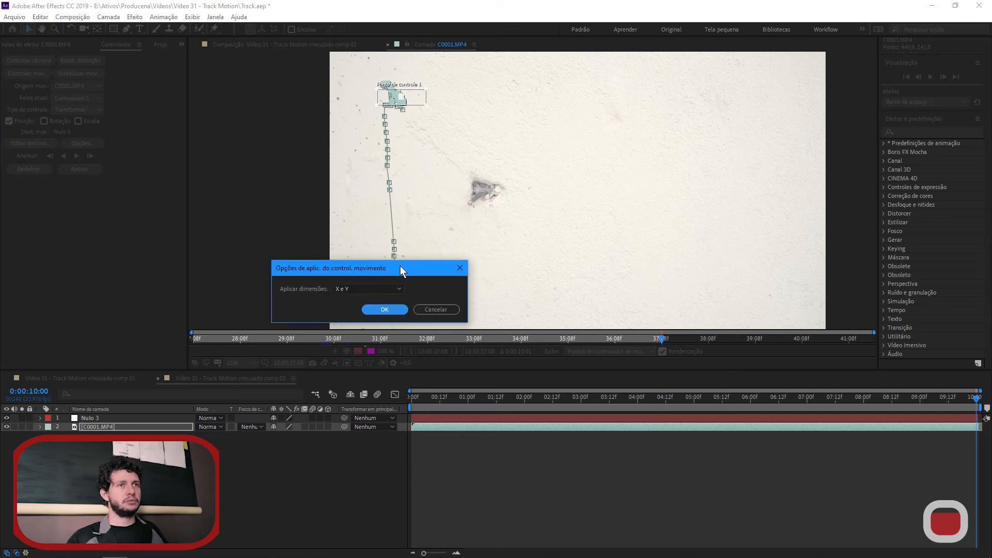
click(508, 297)
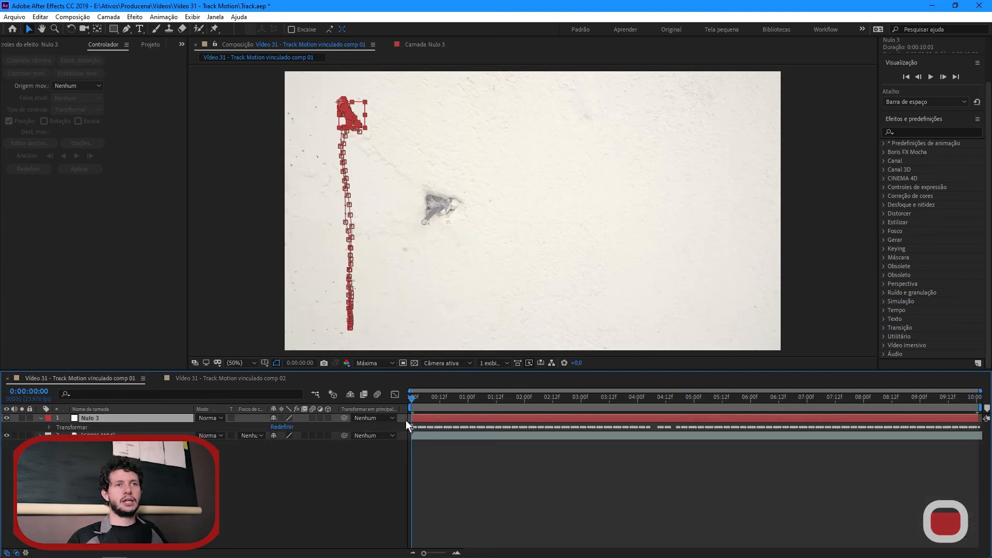
Step: Collapse Nulo 3's properties and compare the first frame with the null layer hidden and shown
drag(420, 397, 219, 409)
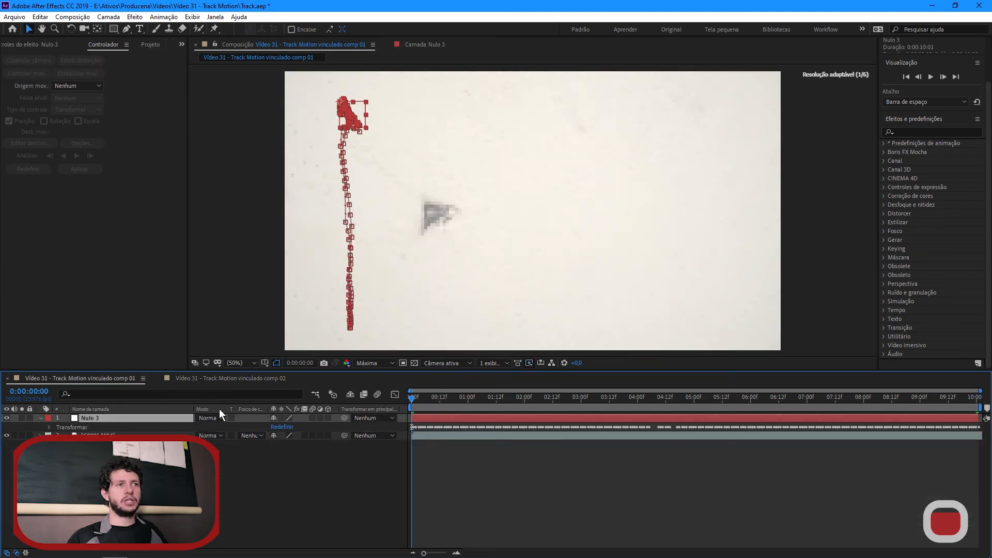
click(42, 417)
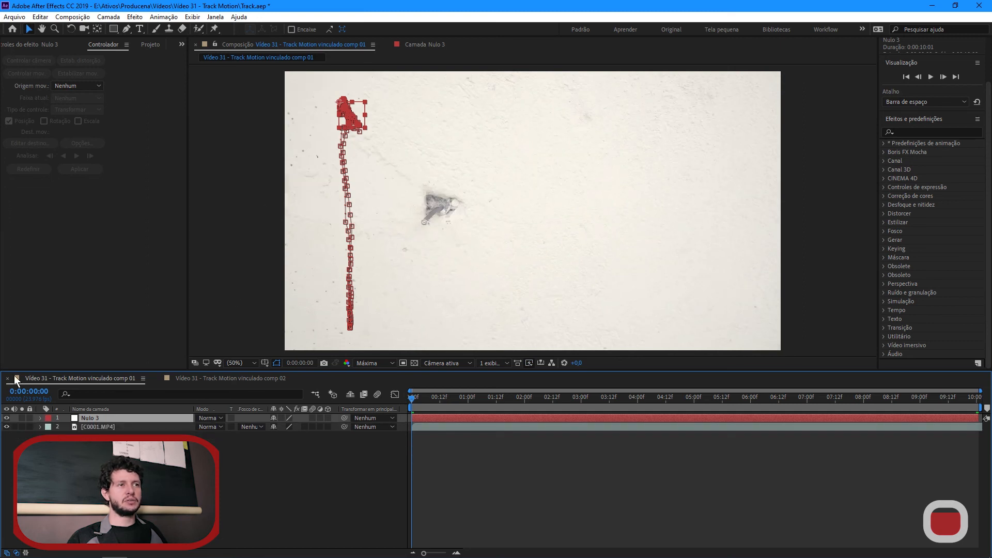
click(7, 419)
click(7, 419)
click(6, 419)
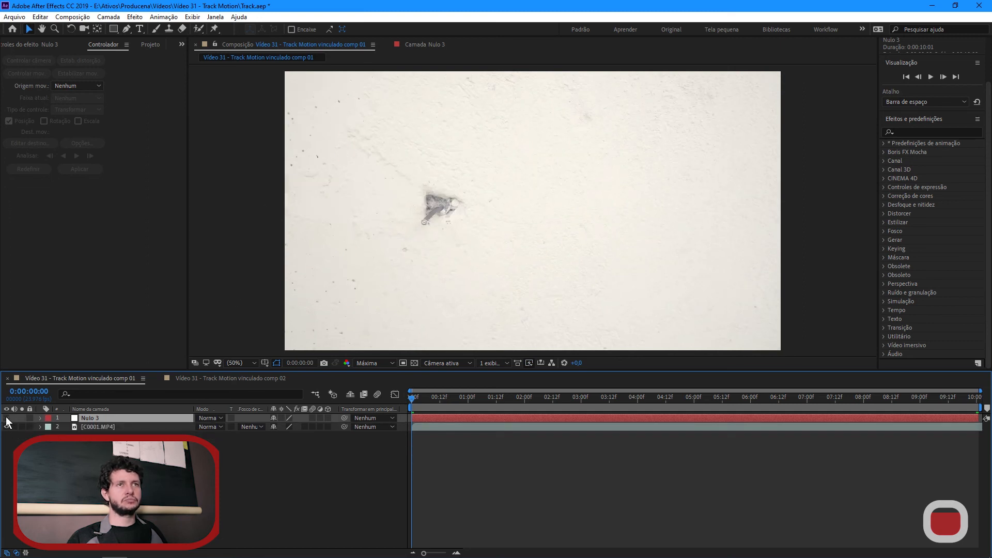
mouse_move(414, 398)
mouse_down()
mouse_move(439, 399)
mouse_move(412, 398)
mouse_up()
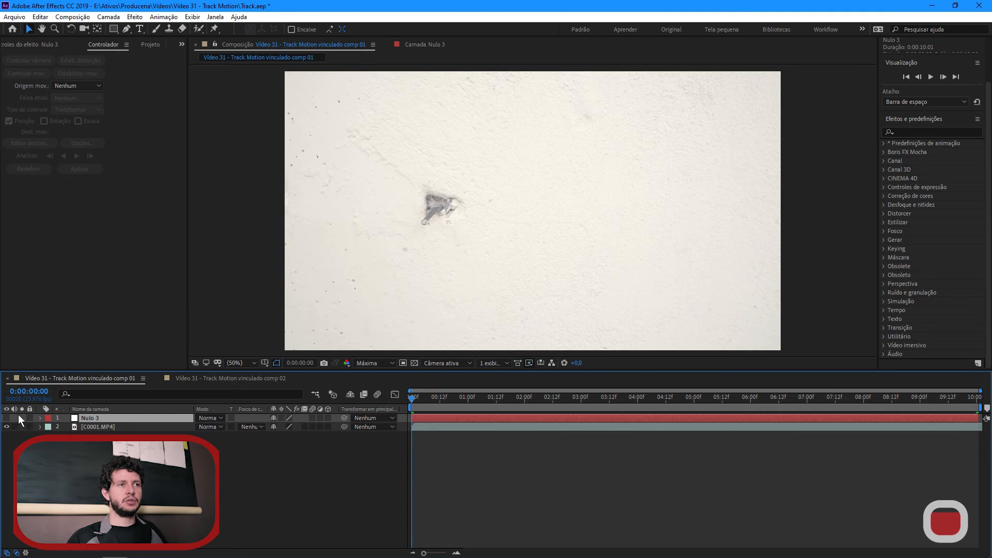
click(7, 419)
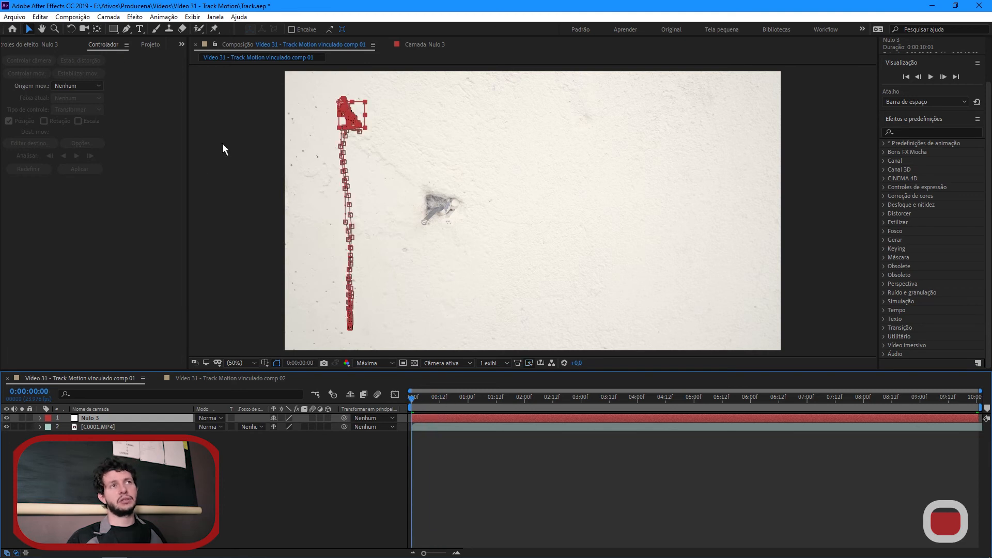
Step: Add Logo Britannic Outline.png from the project to comp 01 as the top layer, above Nulo 3
click(178, 44)
click(160, 44)
drag(45, 155, 103, 416)
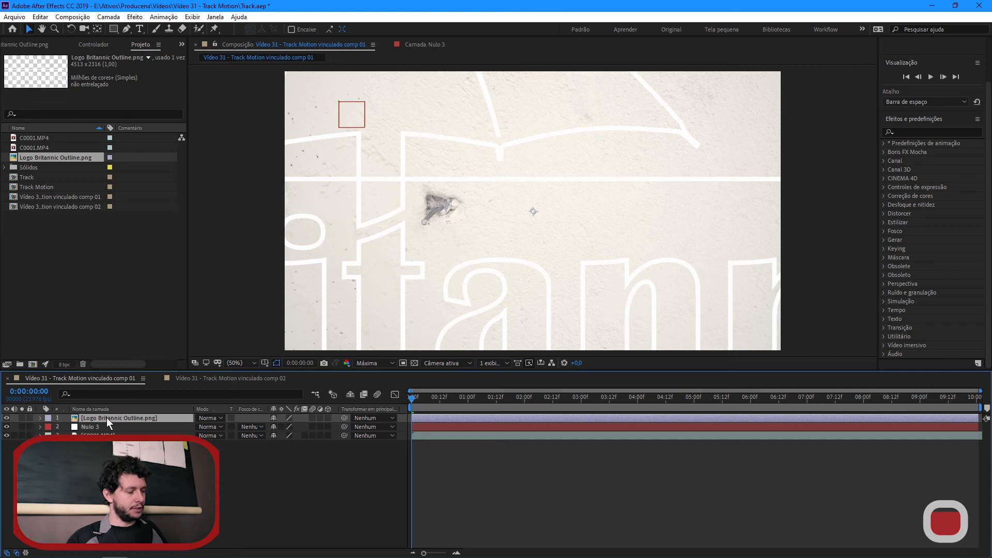
Step: Scale the Logo Britannic Outline.png layer to 10% and raise its position to the upper middle of the frame
key(s)
drag(284, 427, 254, 435)
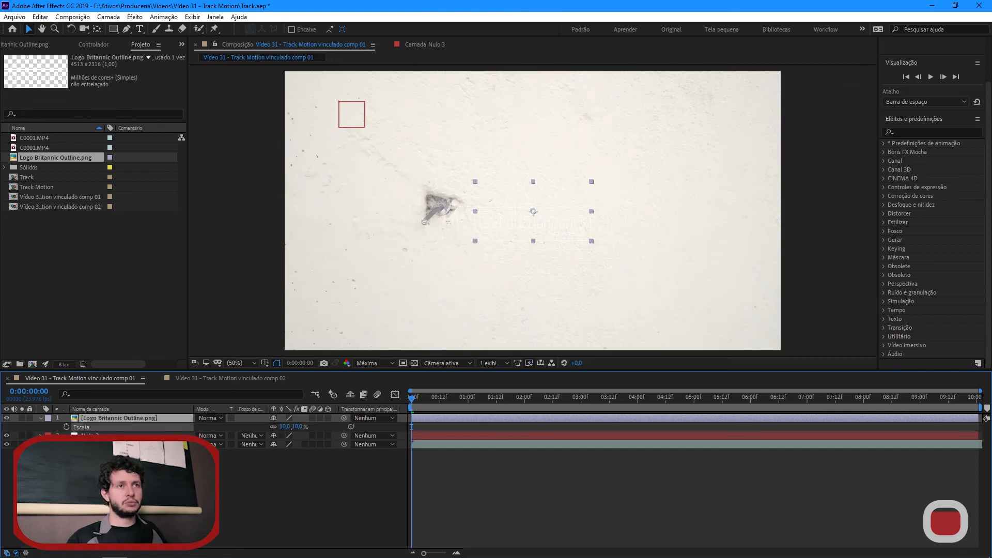
key(p)
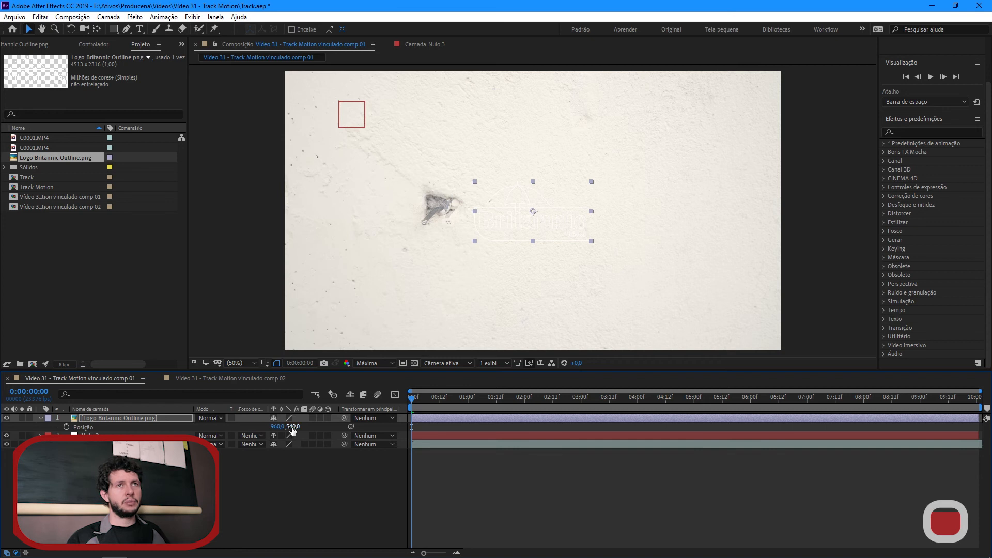
drag(292, 429, 222, 435)
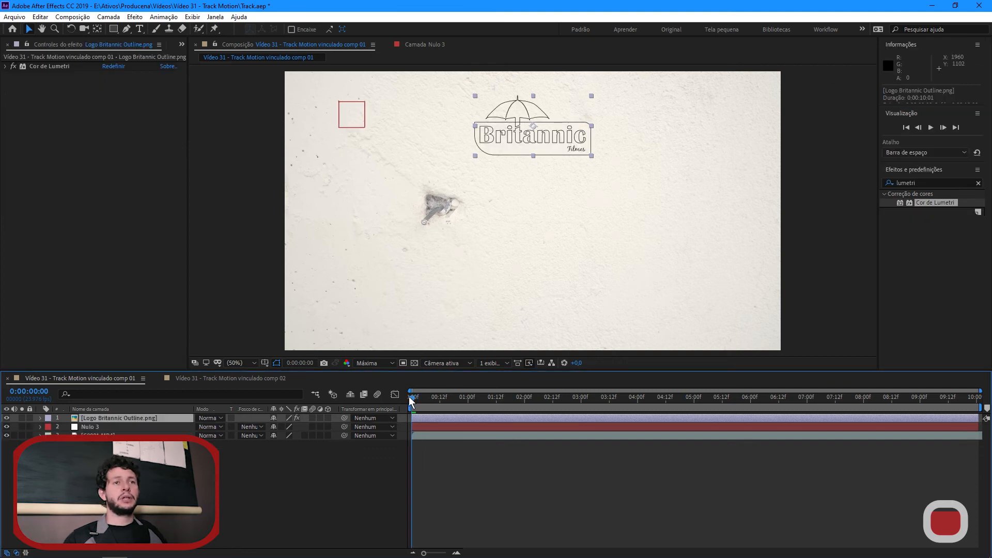
Step: Parent the Logo Britannic Outline.png layer to Nulo 3
click(317, 468)
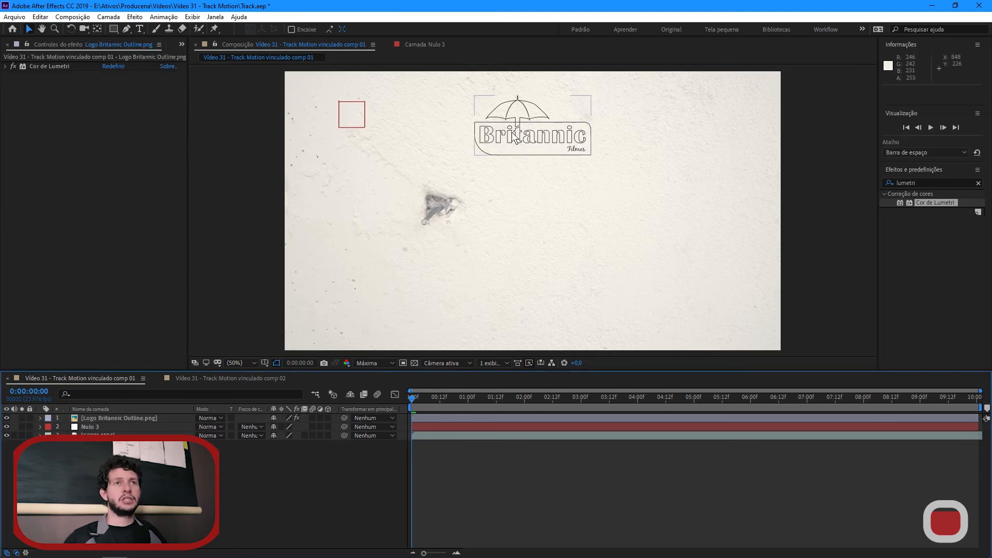
click(105, 419)
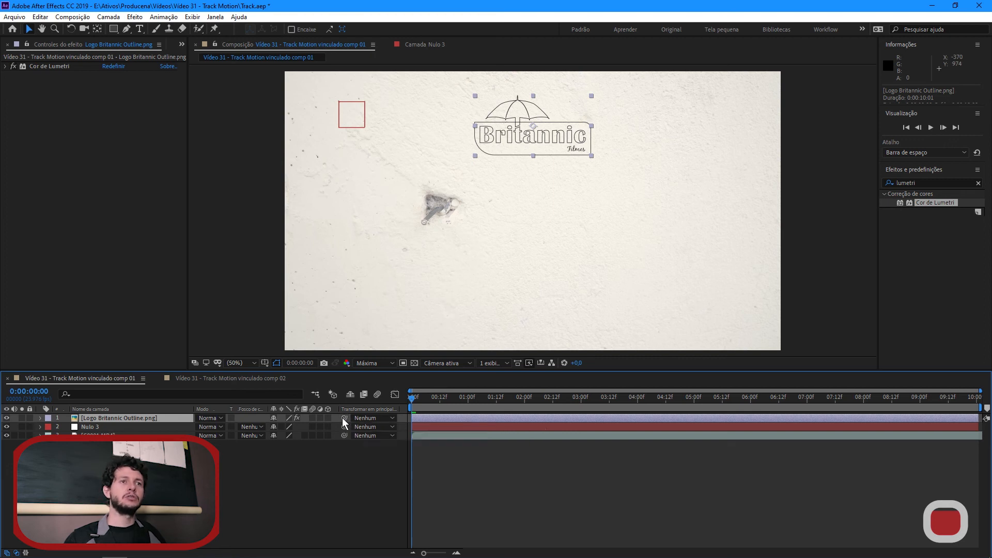
drag(344, 419, 250, 480)
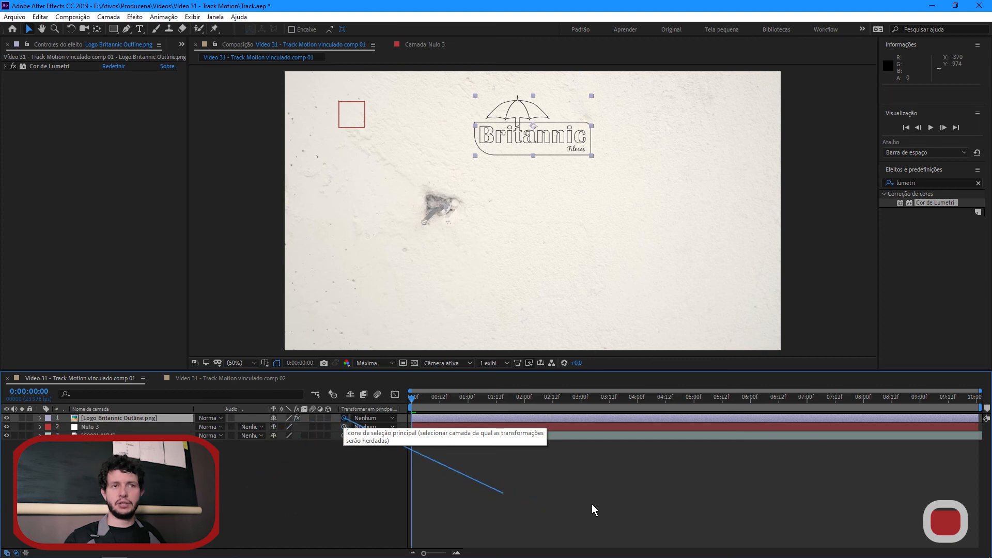
drag(612, 511, 232, 486)
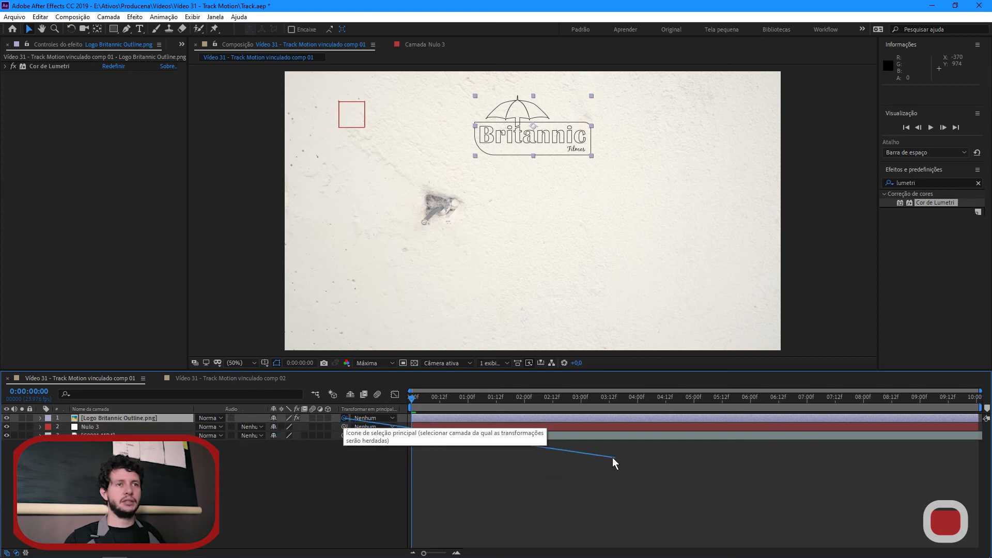
drag(341, 487, 195, 403)
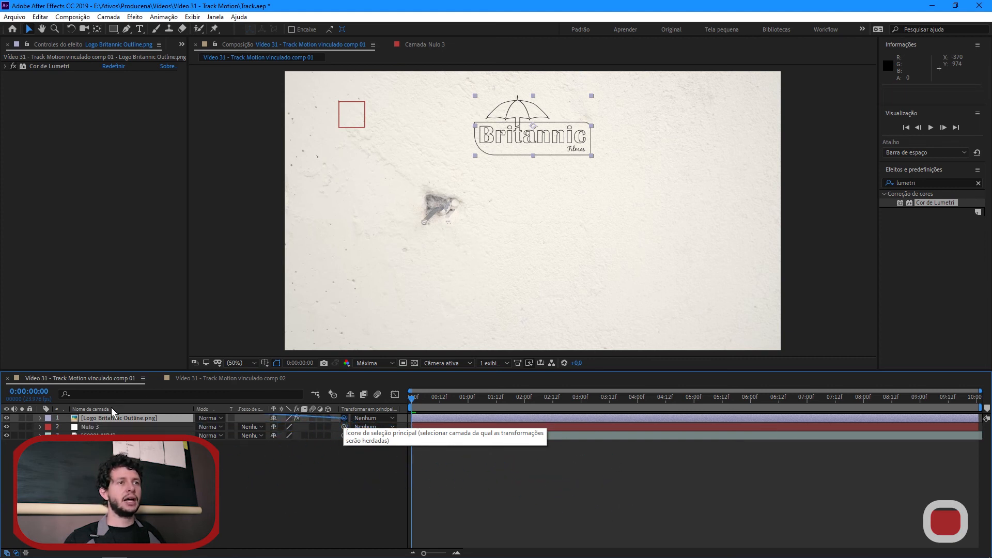
drag(105, 427, 104, 427)
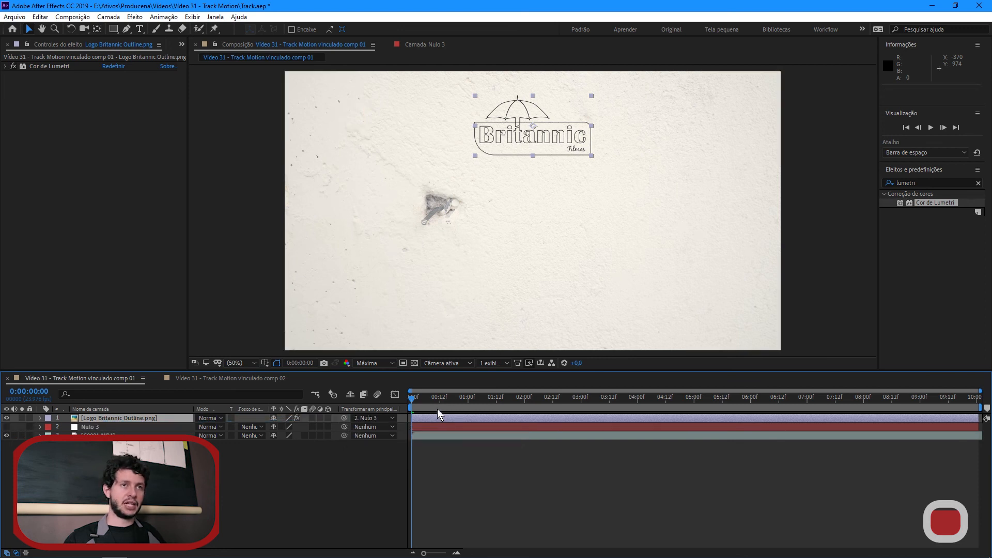
Step: Preview comp 01 from the first frame and scrub through it to check that the logo follows the wall
mouse_move(415, 399)
mouse_down()
mouse_move(599, 412)
mouse_move(412, 407)
mouse_up()
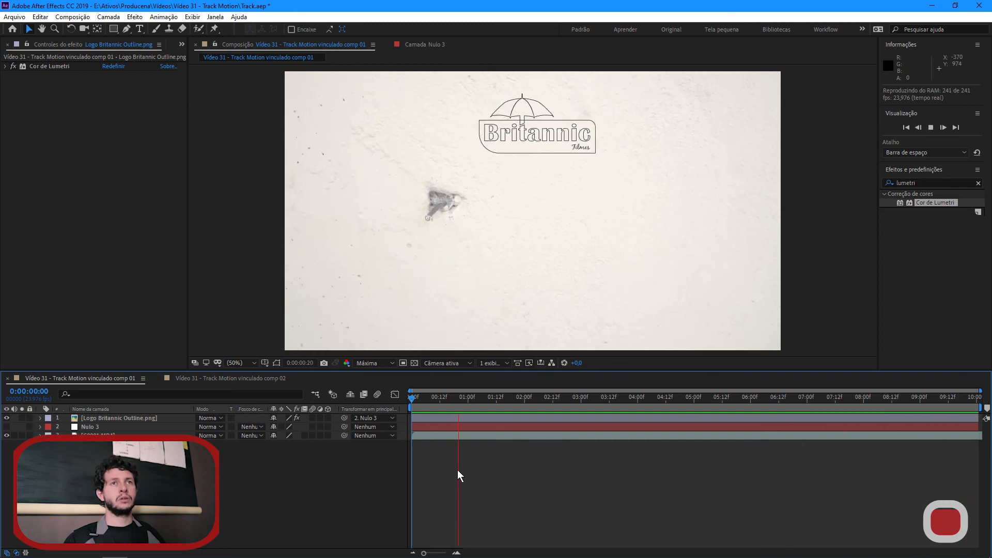
key(space)
key(space)
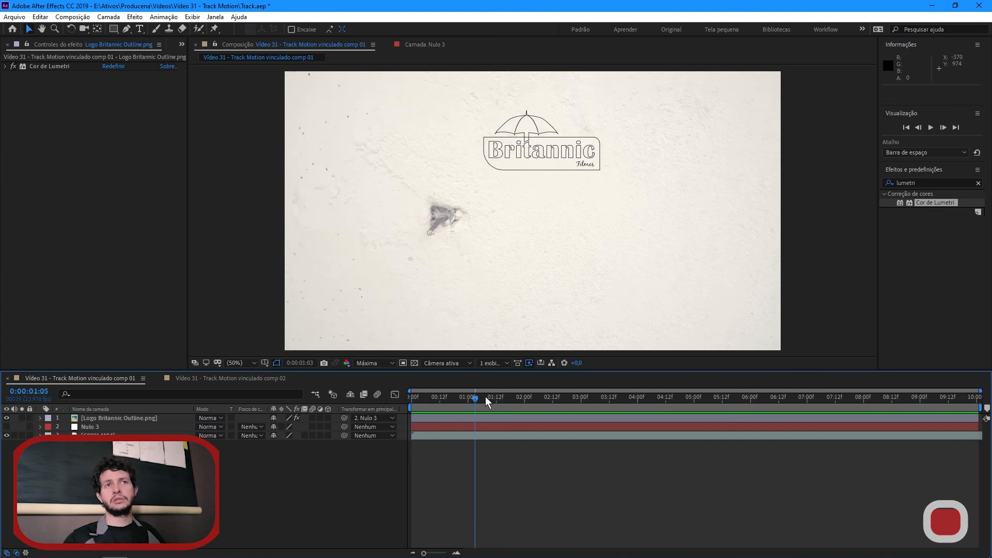
key(space)
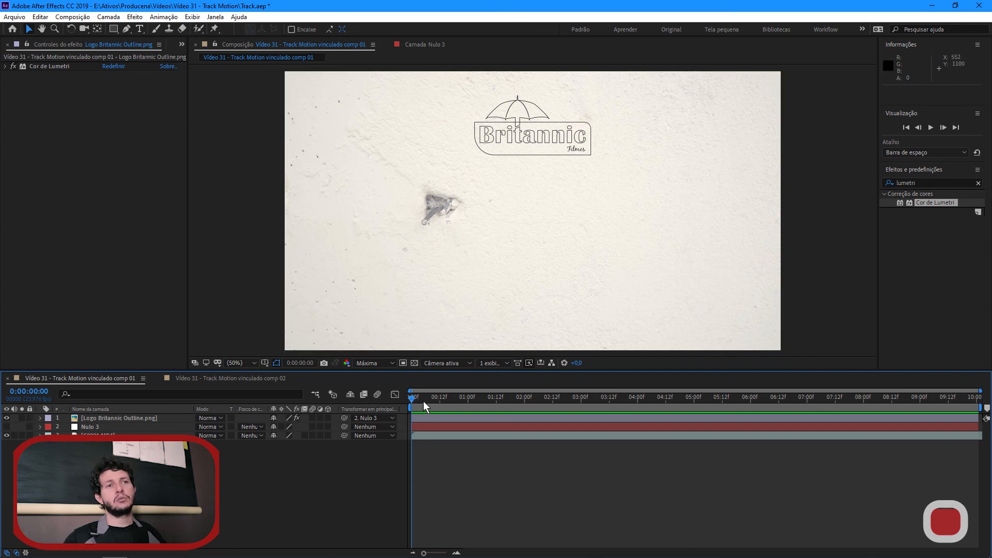
drag(418, 403, 838, 403)
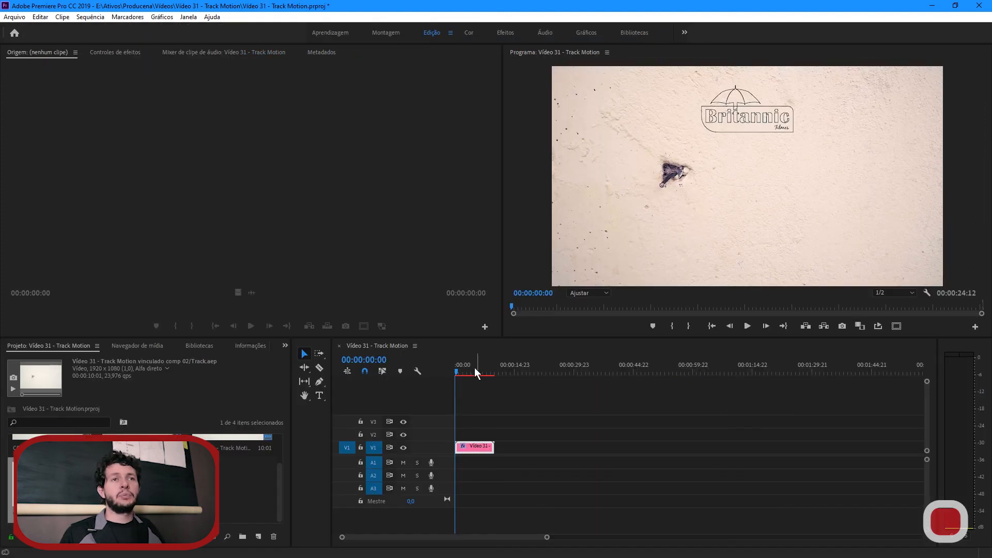
Step: Switch to Premiere Pro and show the linked comp clip's effect controls at 00:00:02:05, with the Movimento settings collapsed
drag(476, 373, 464, 380)
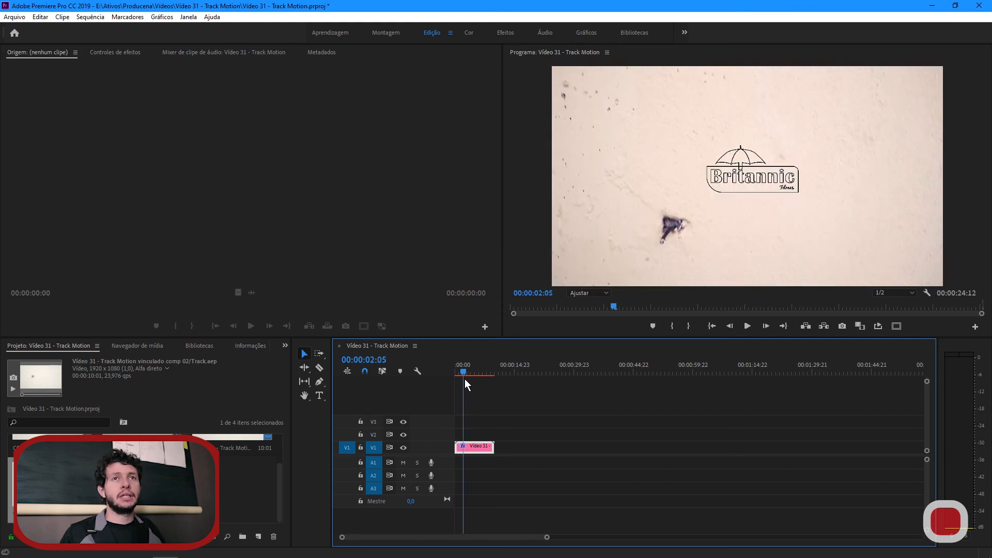
click(485, 449)
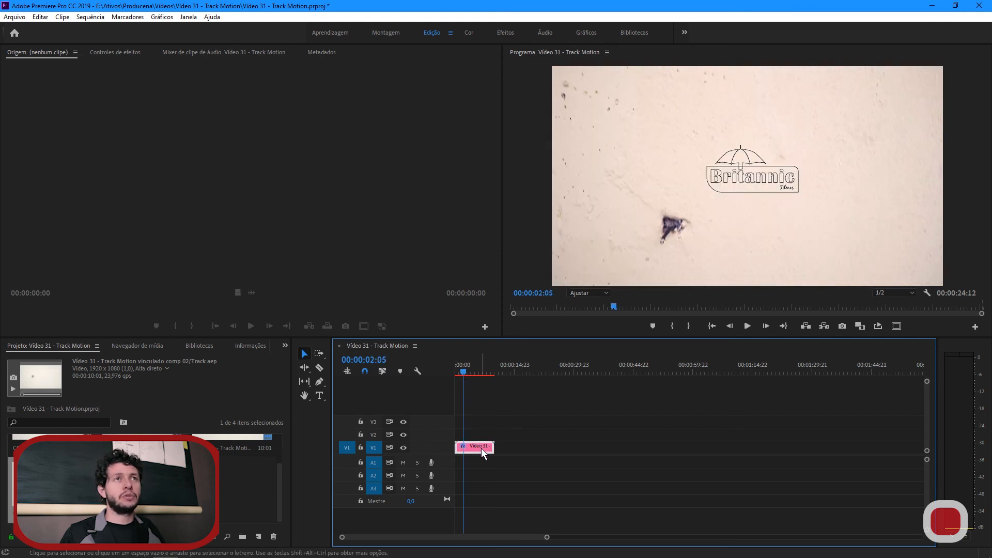
click(108, 52)
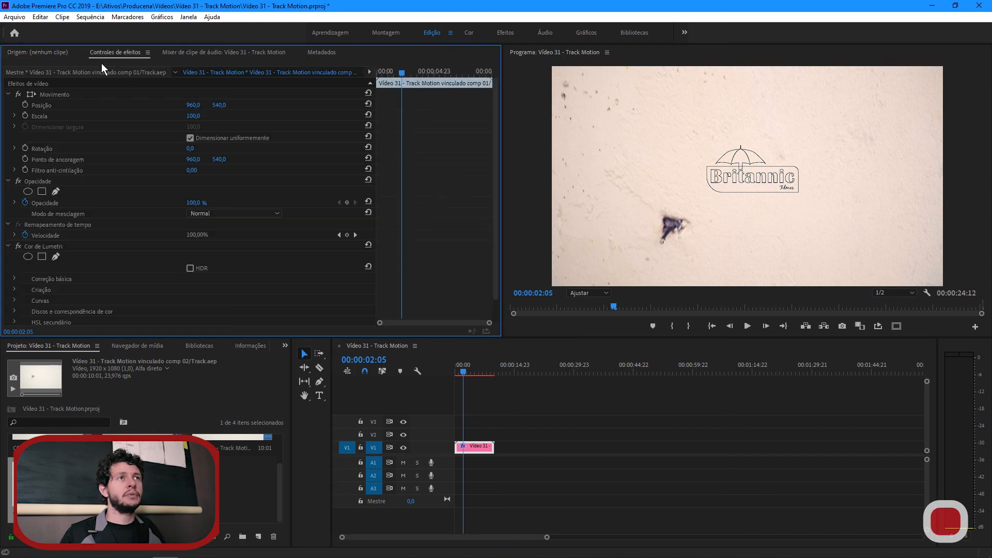
click(8, 94)
Step: Compare the clip with Cor de Lumetri disabled and enabled, and play the graded sequence from the start
click(18, 170)
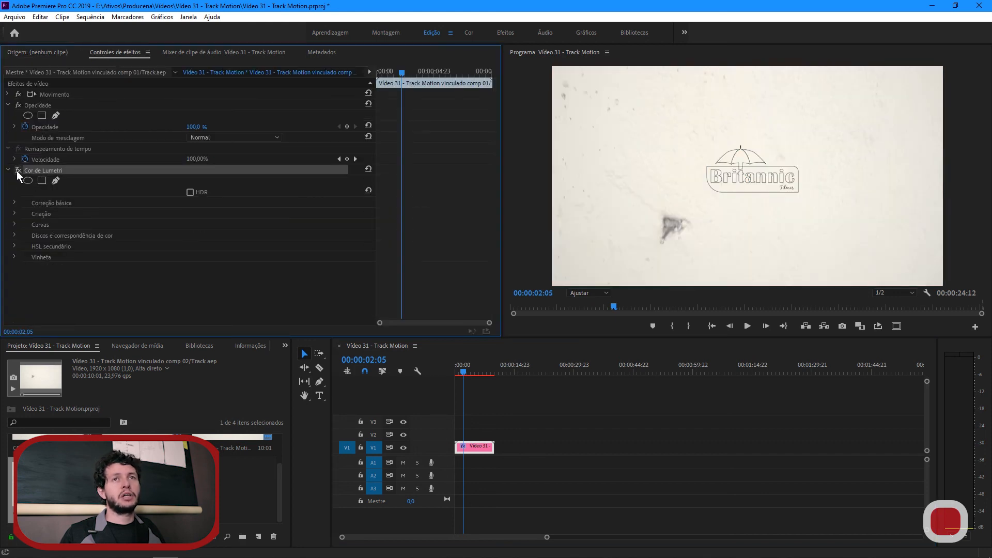
click(19, 171)
click(18, 171)
click(18, 171)
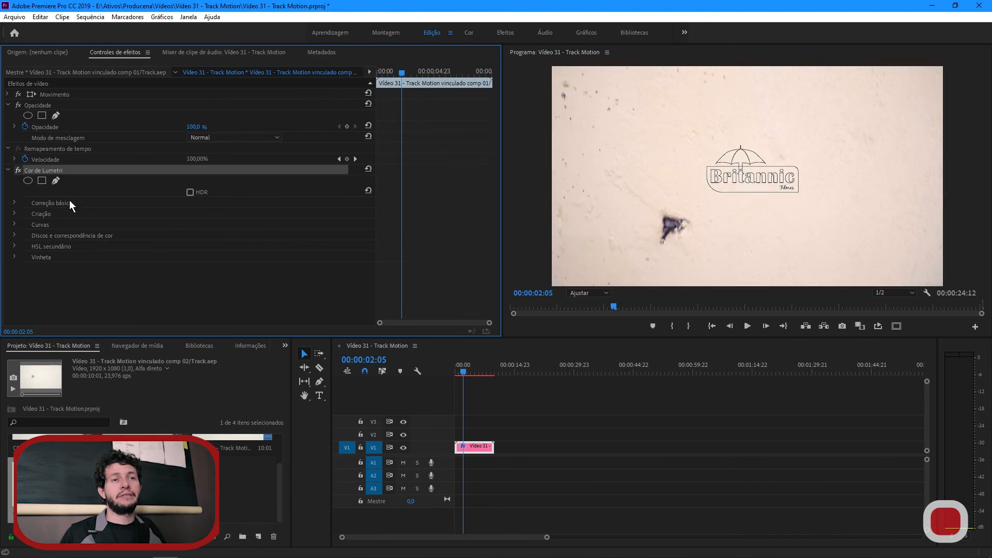
drag(465, 371, 454, 371)
key(space)
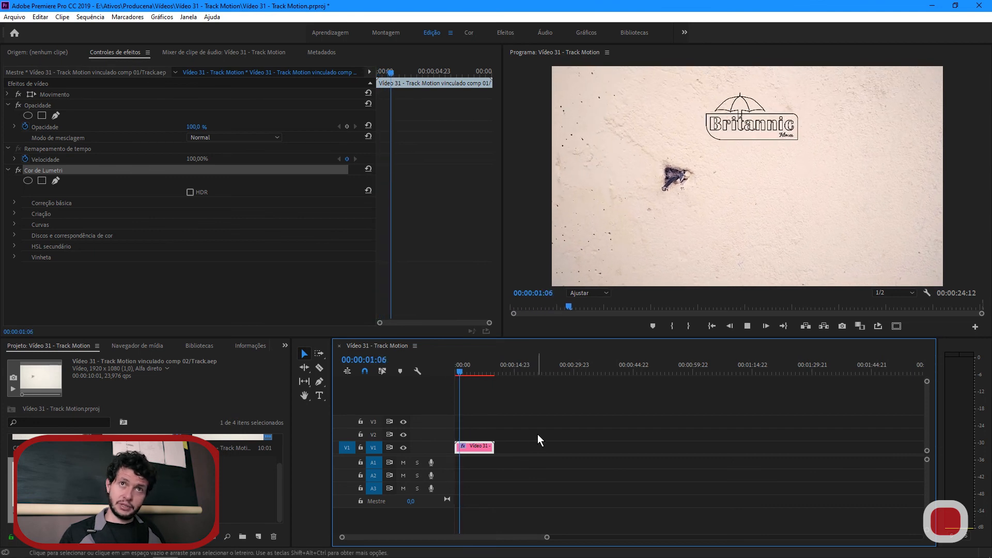